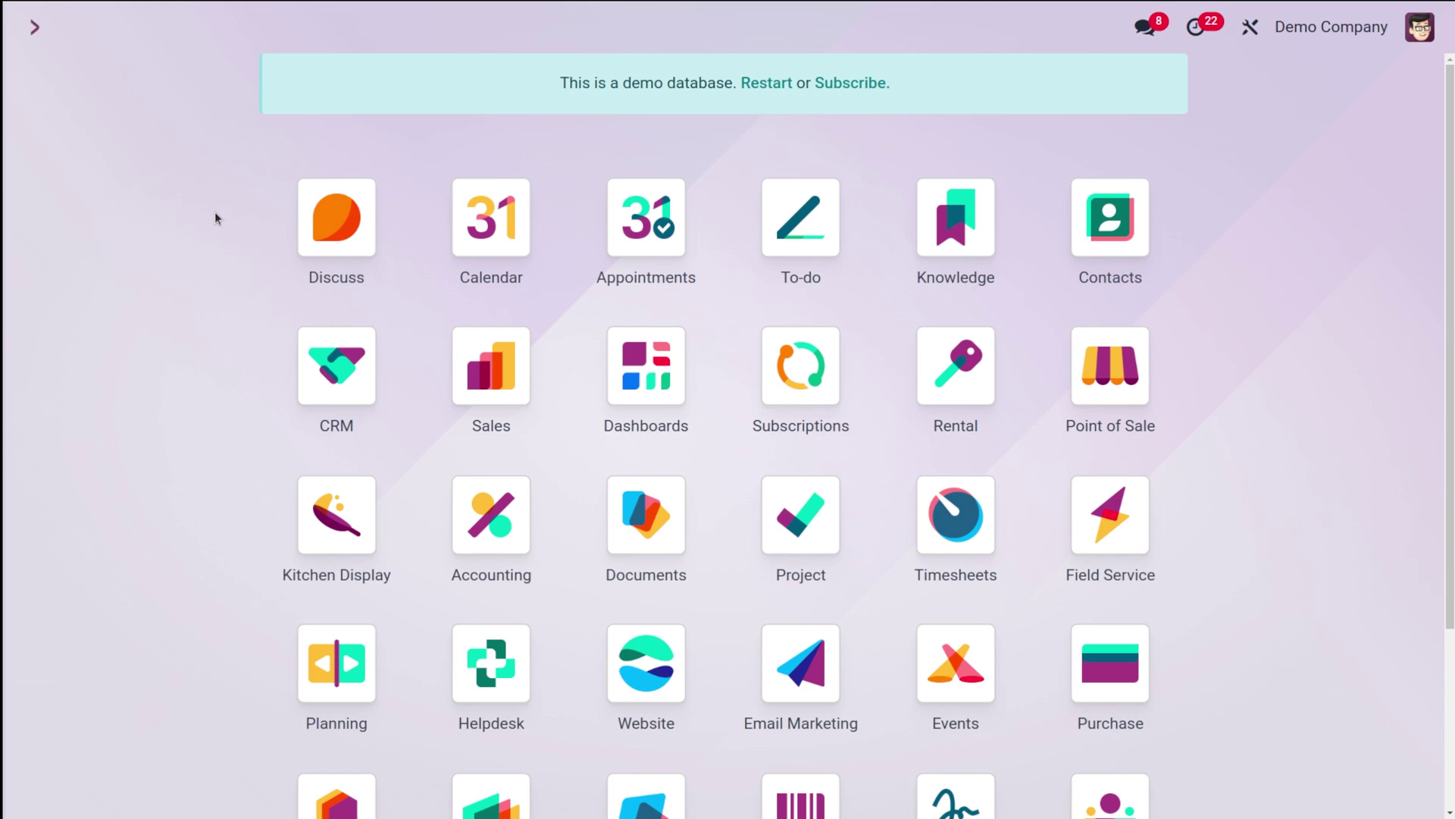
- Launch the Appraisals app from the command palette and start a blank new appraisal
type("a")
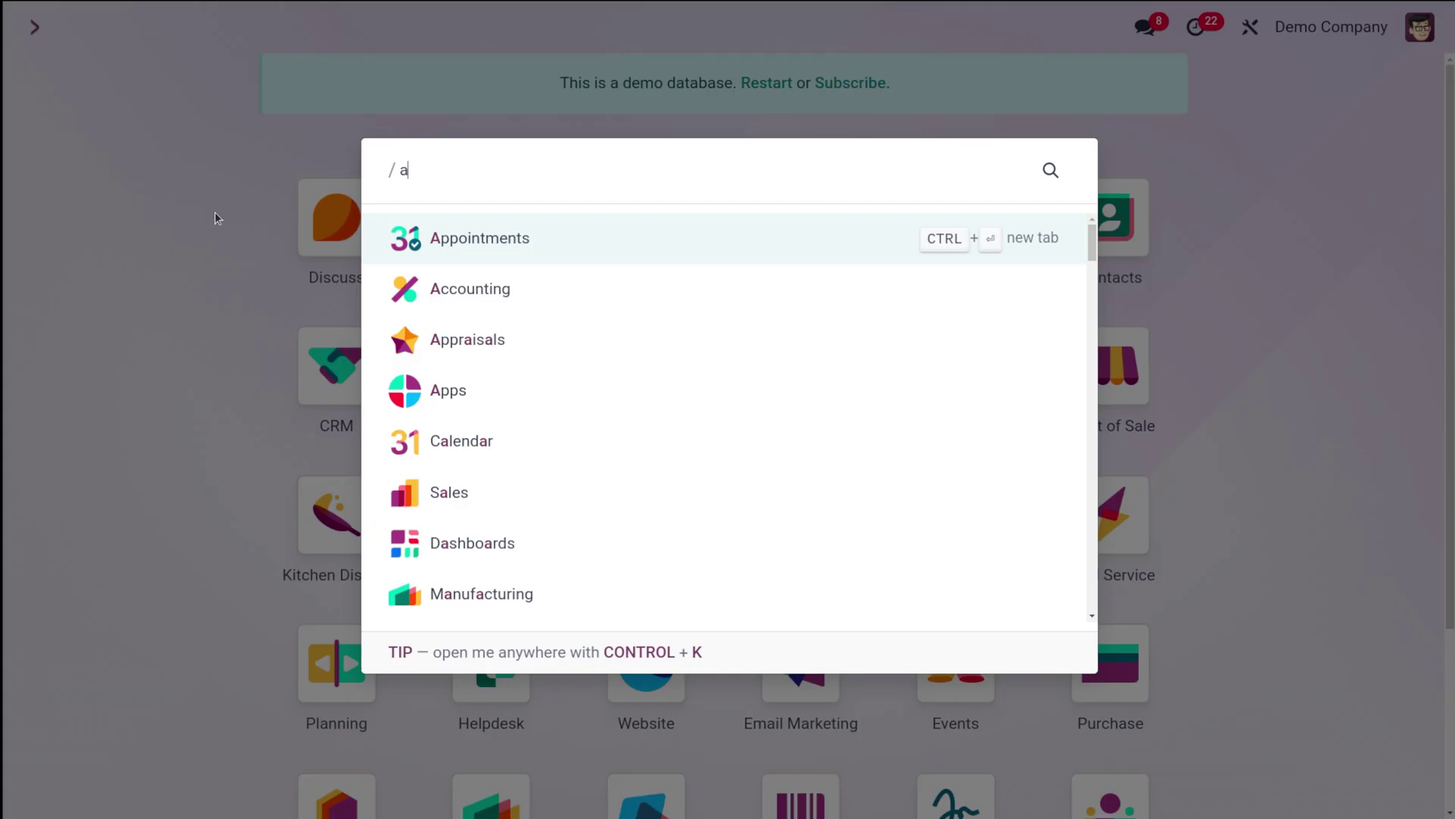
left_click(604, 348)
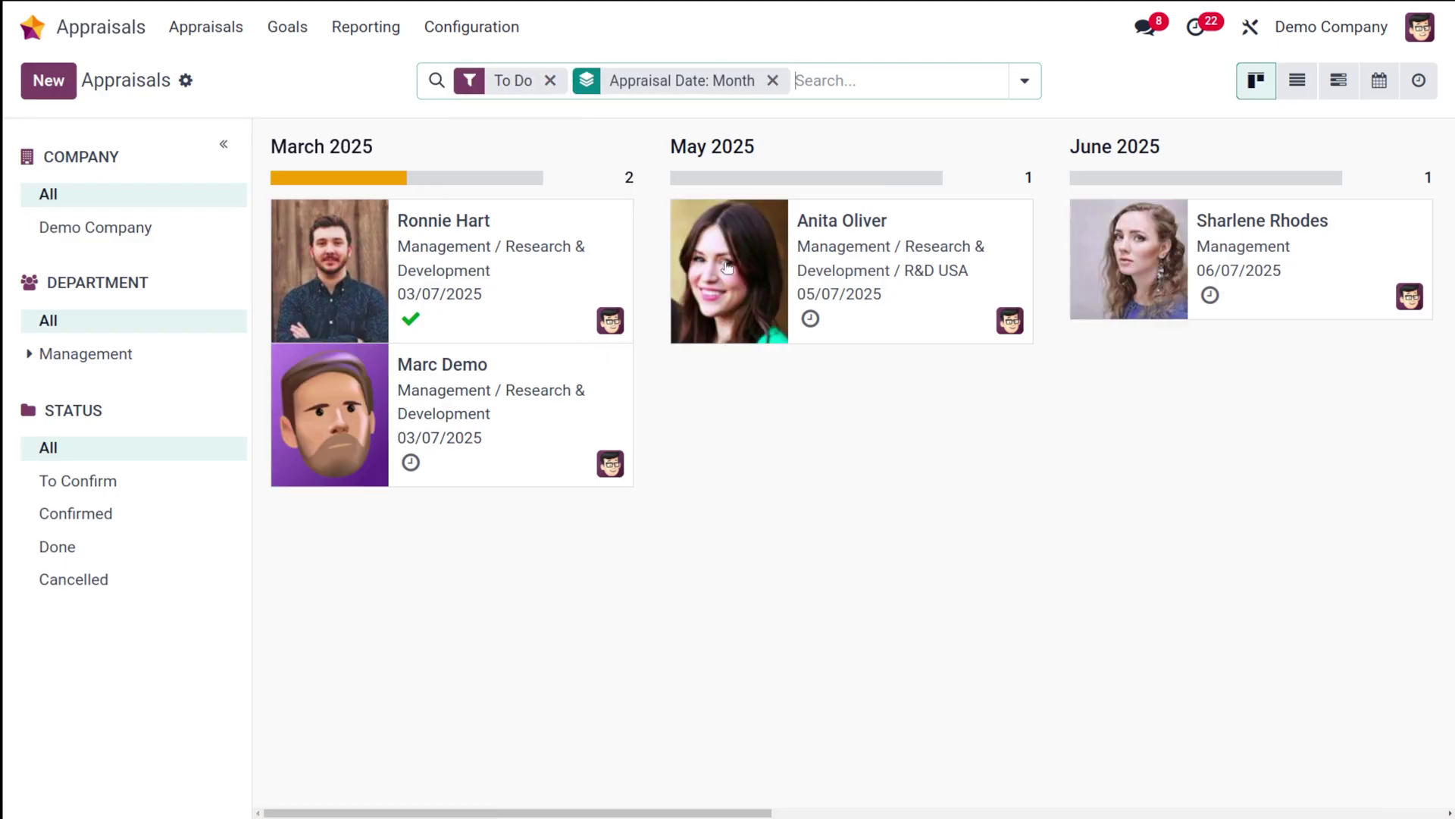
left_click(49, 82)
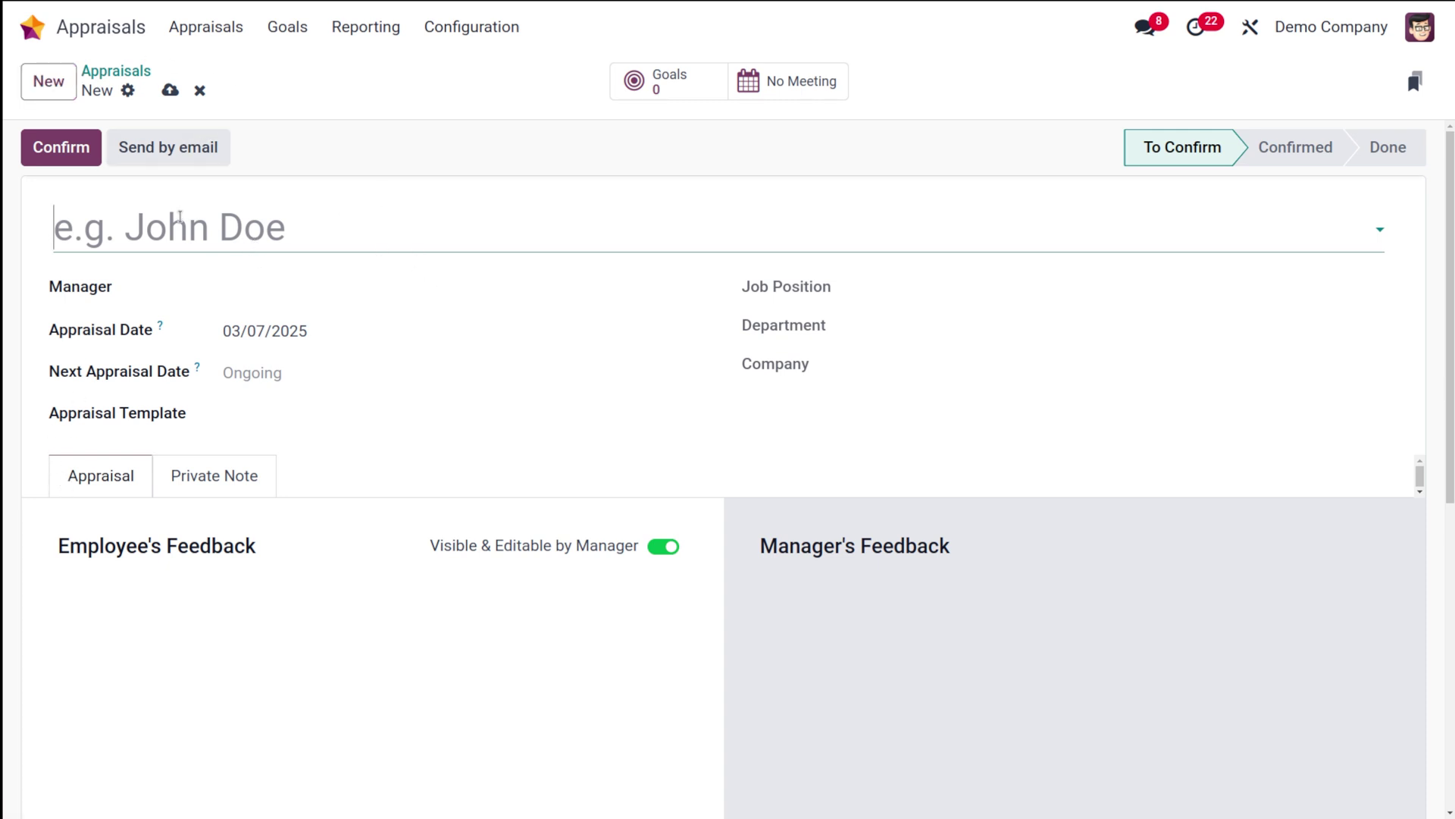
left_click(180, 220)
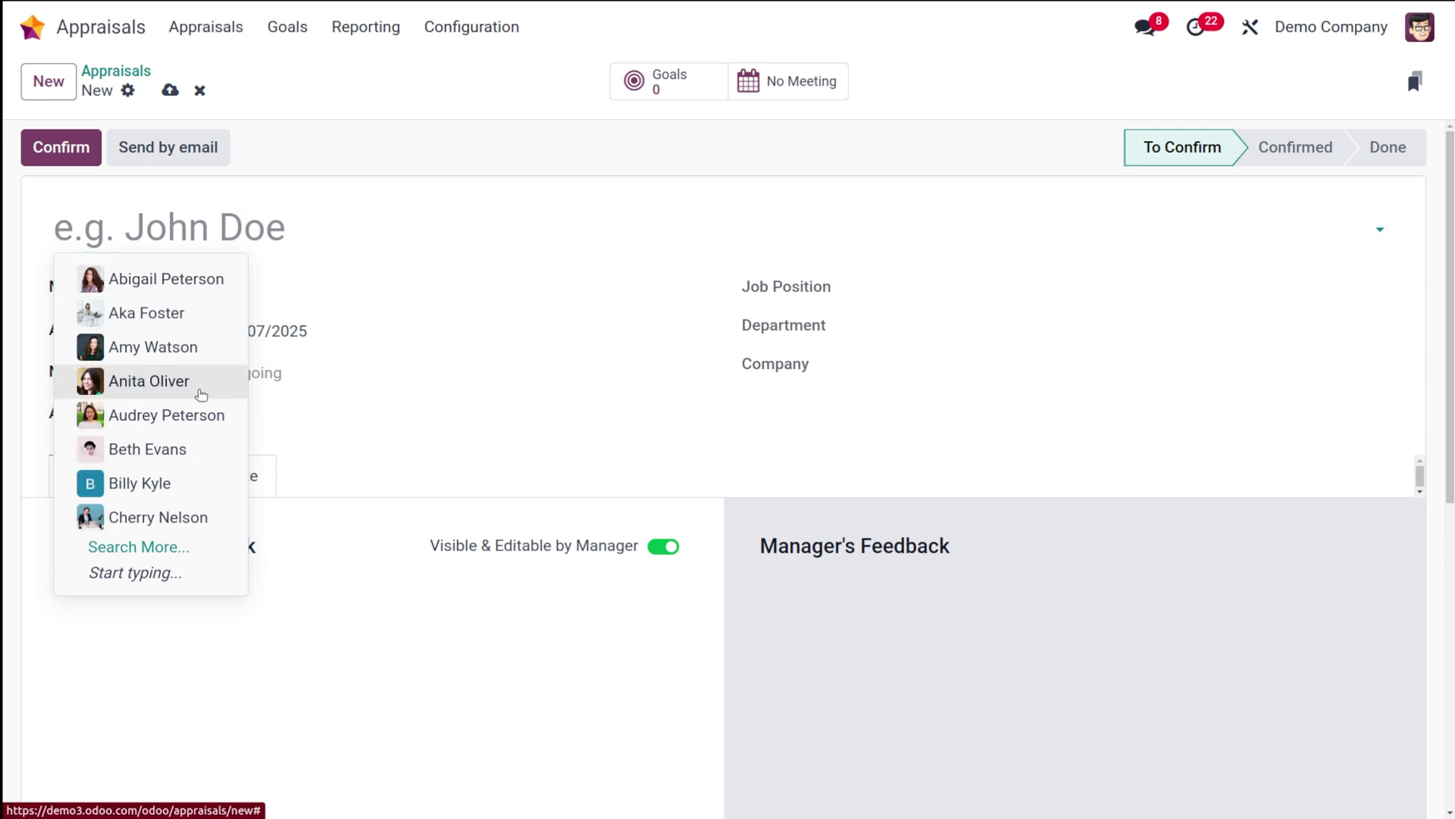
left_click(199, 393)
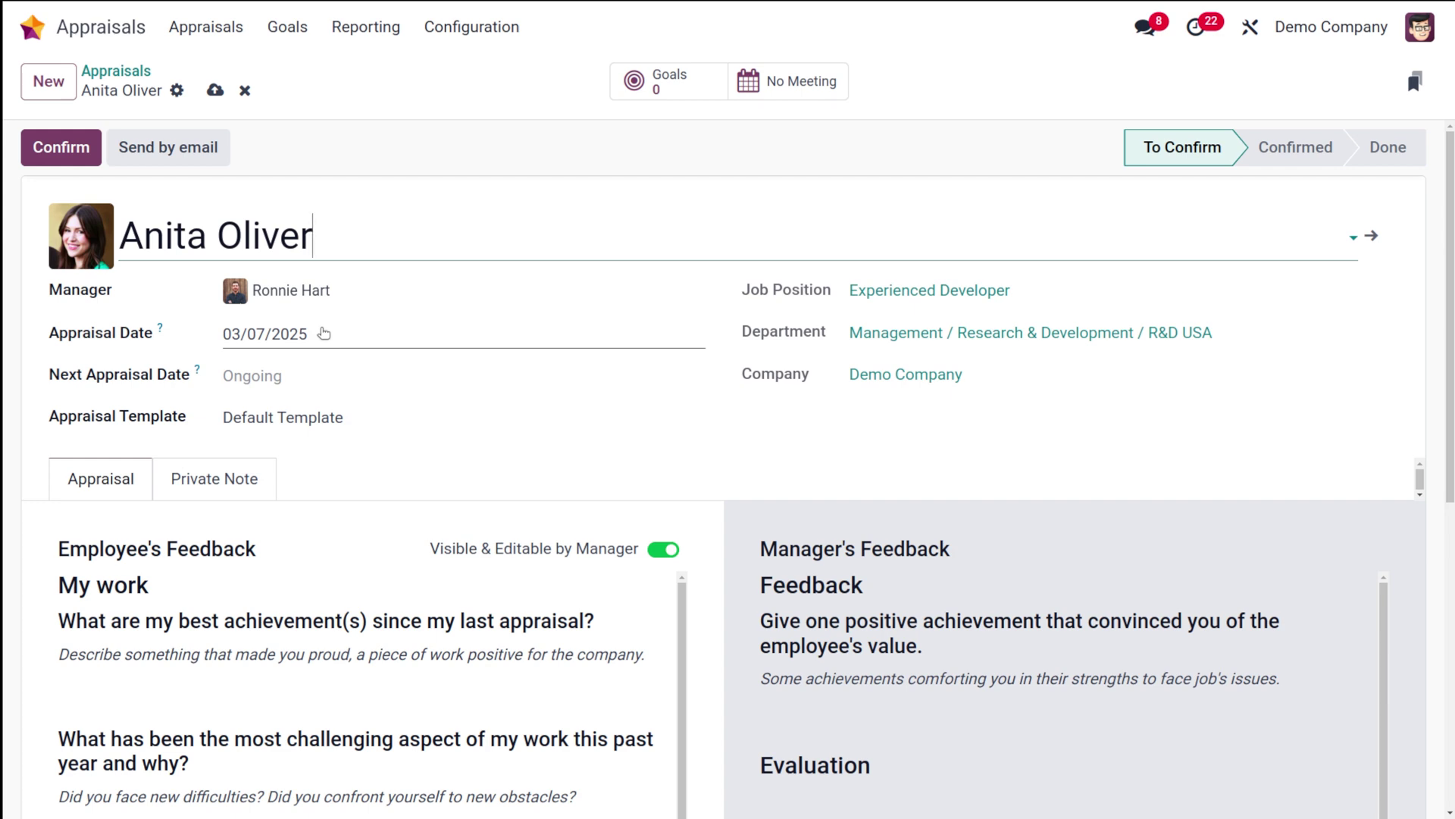
- Try the Probationary period and Yearly meeting templates, then set Default Template
scroll(457, 307, "down", 2)
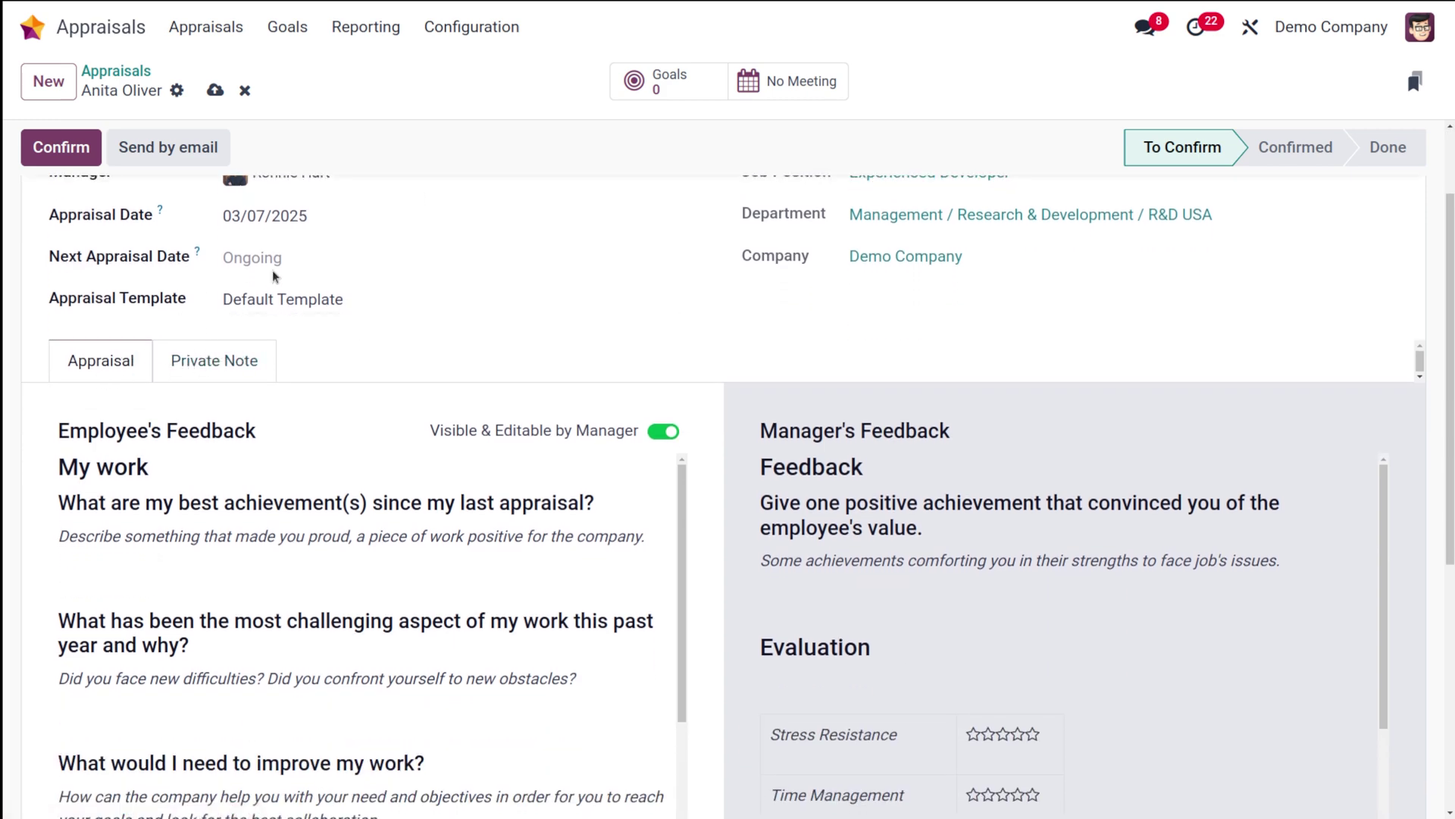
left_click(437, 297)
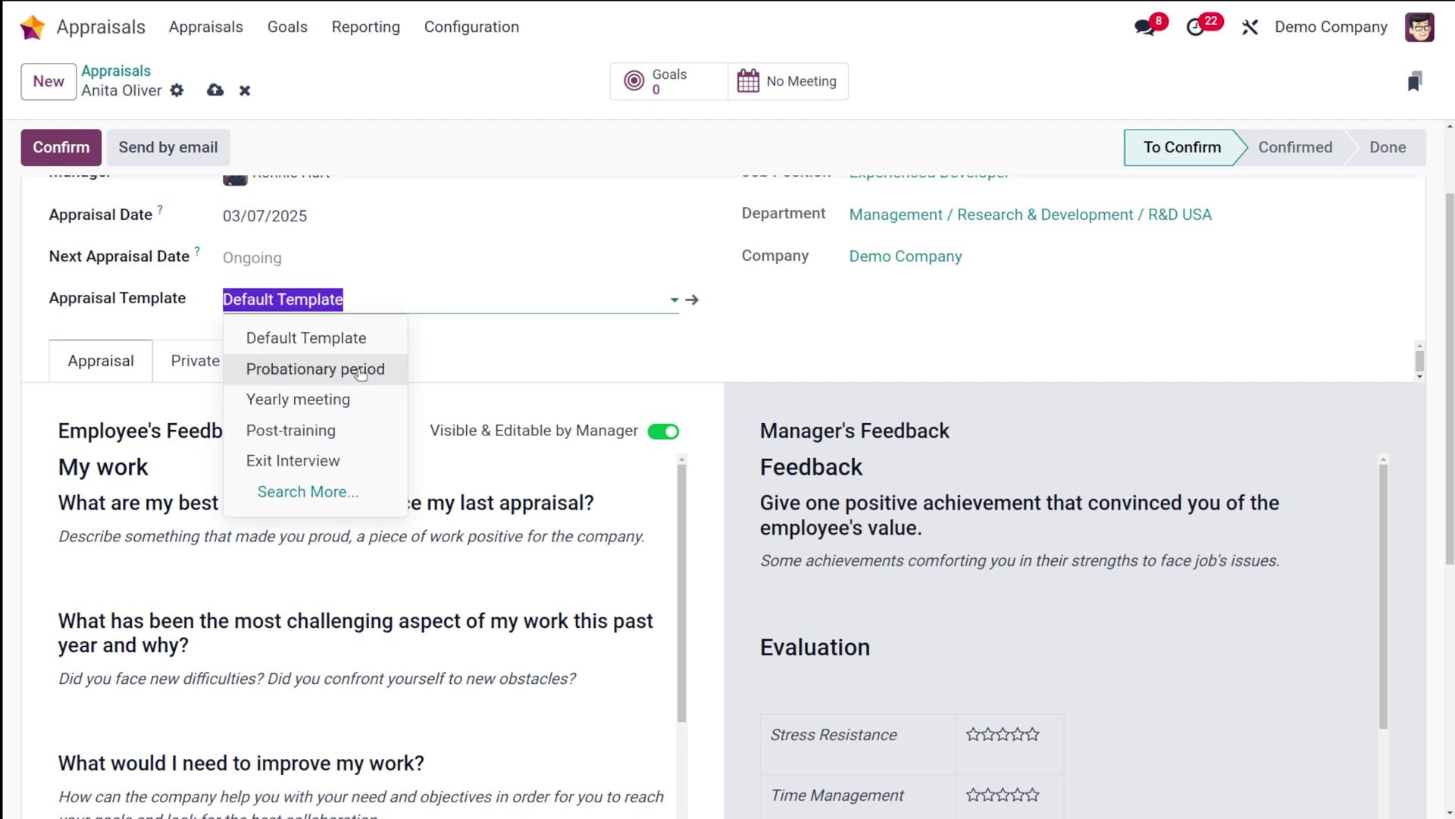
left_click(358, 369)
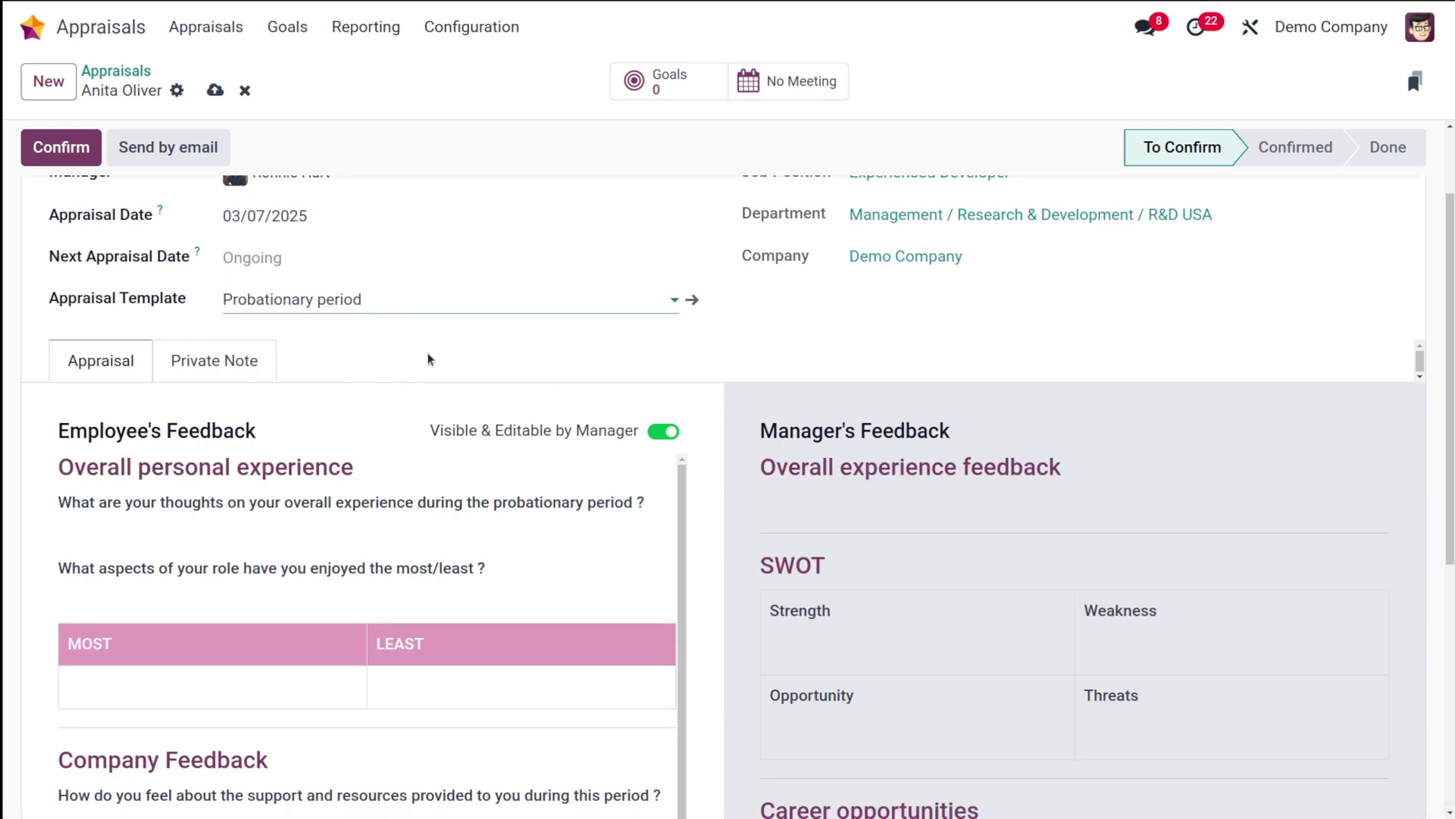
left_click(428, 302)
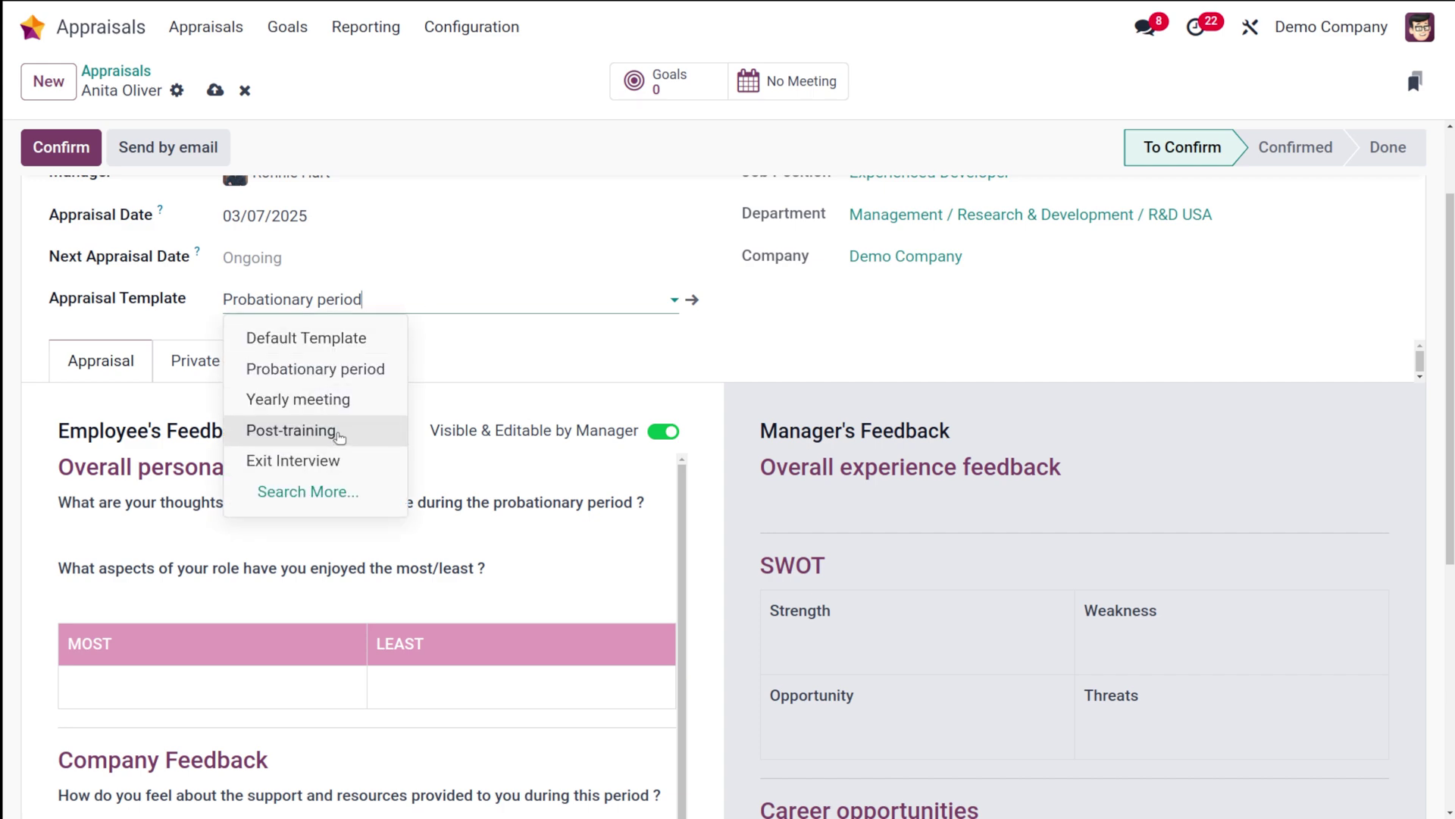
left_click(321, 401)
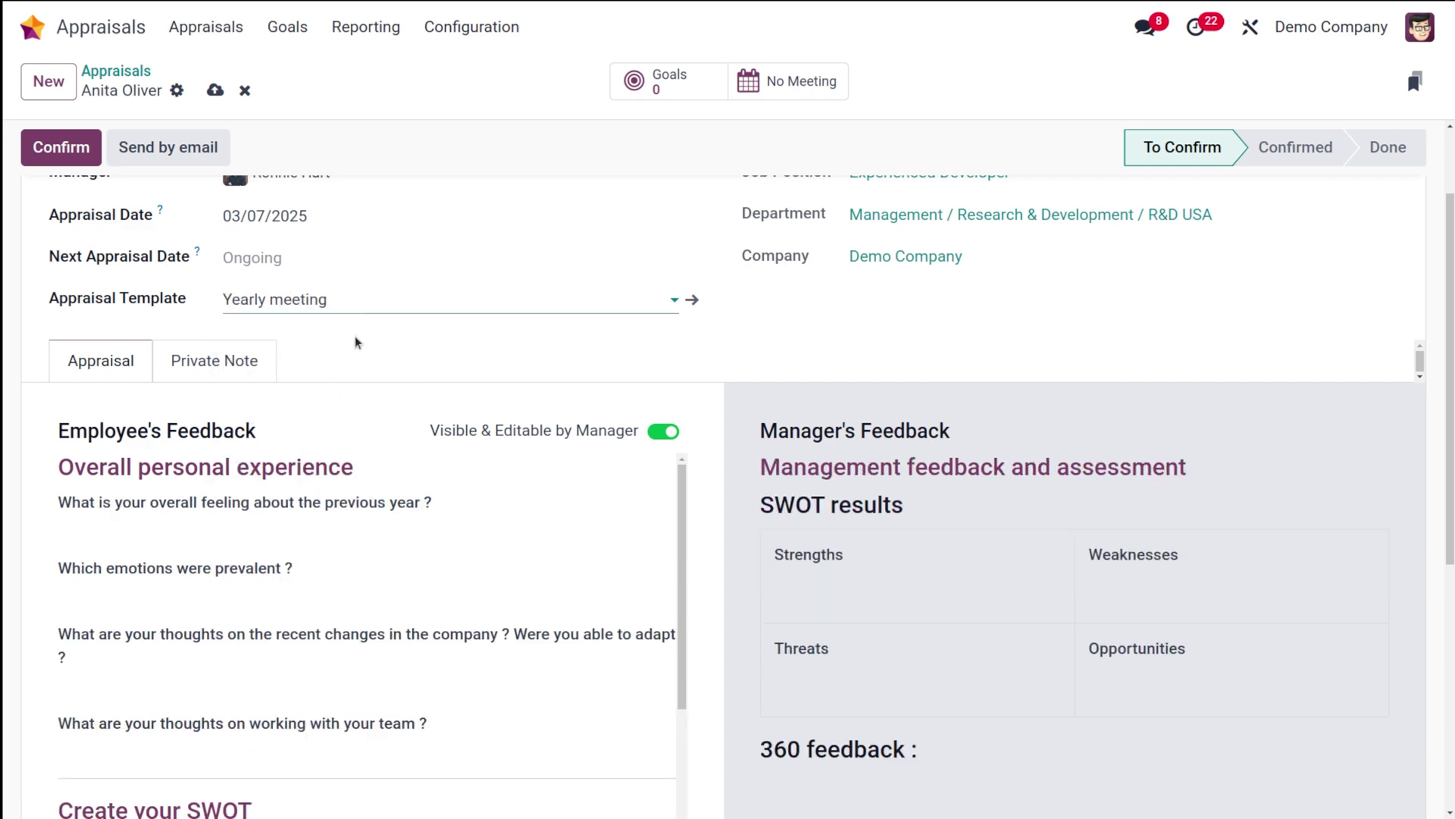
left_click(384, 288)
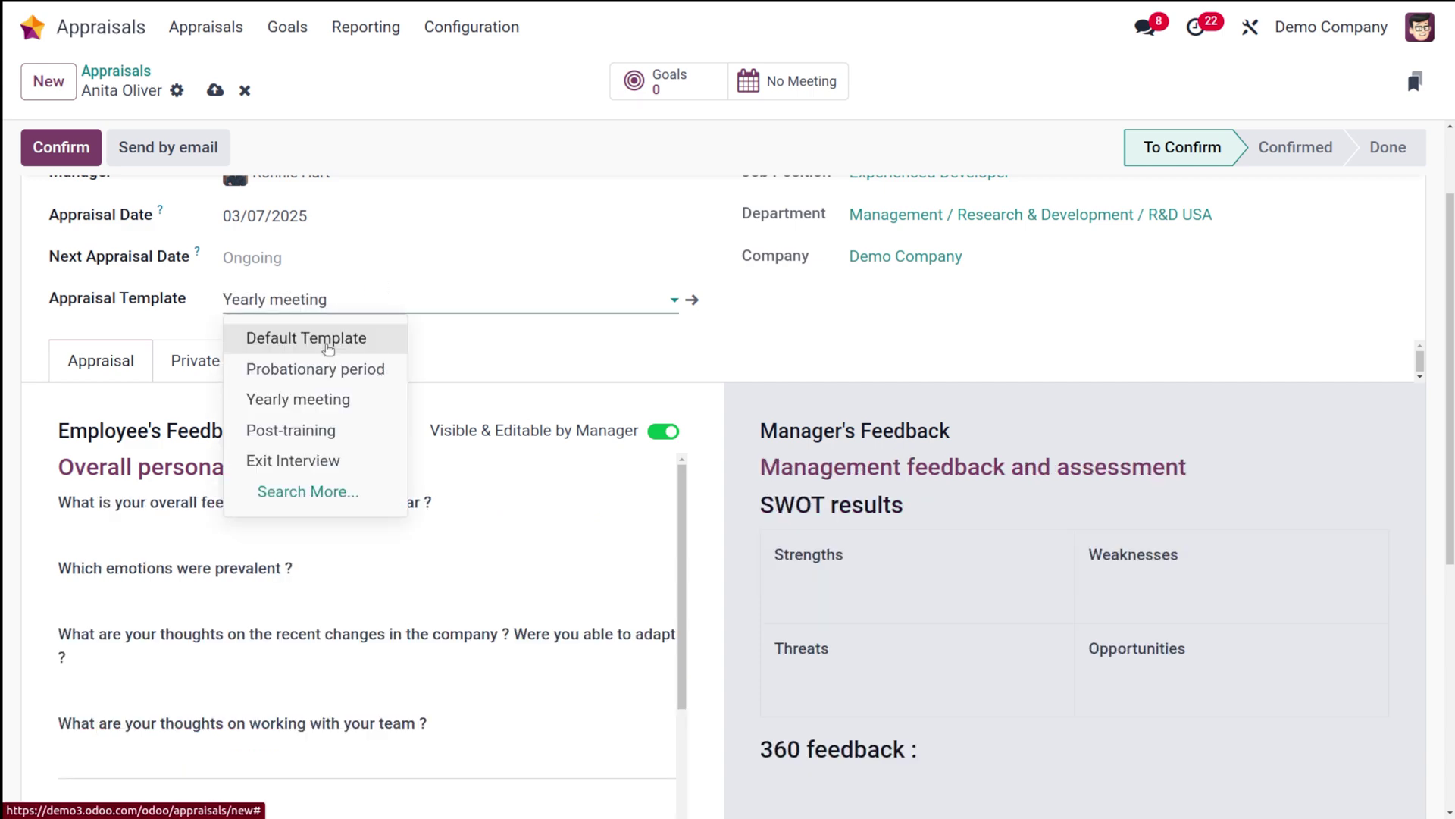
left_click(328, 345)
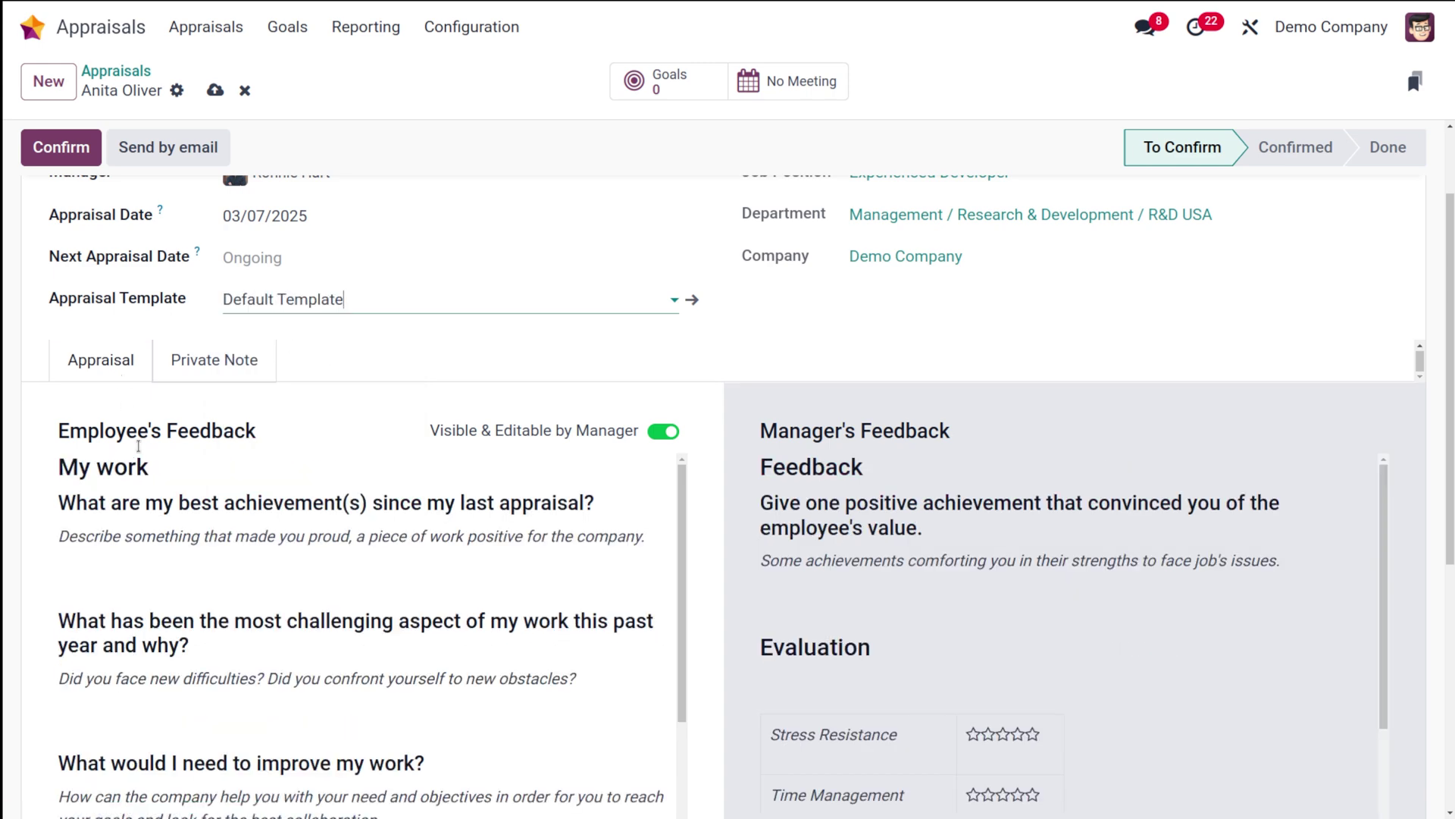
- Show the appraisal's empty Private Note
scroll(151, 472, "down", 5)
scroll(151, 472, "up", 5)
scroll(913, 527, "down", 3)
scroll(913, 526, "up", 3)
scroll(377, 331, "up", 2)
left_click(233, 472)
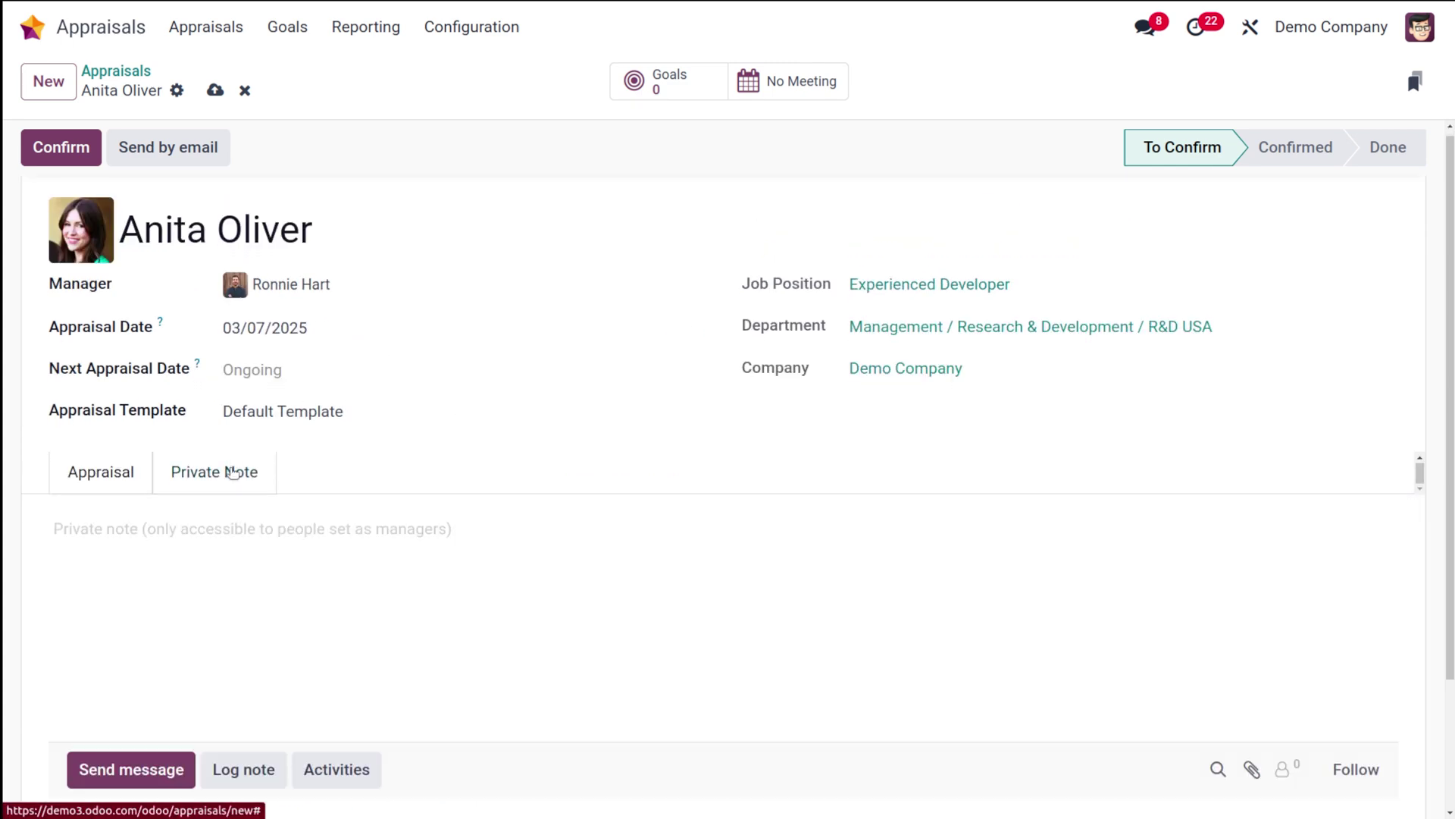
- Save Anita Oliver's appraisal, confirm it, and go back to the appraisals board
left_click(100, 477)
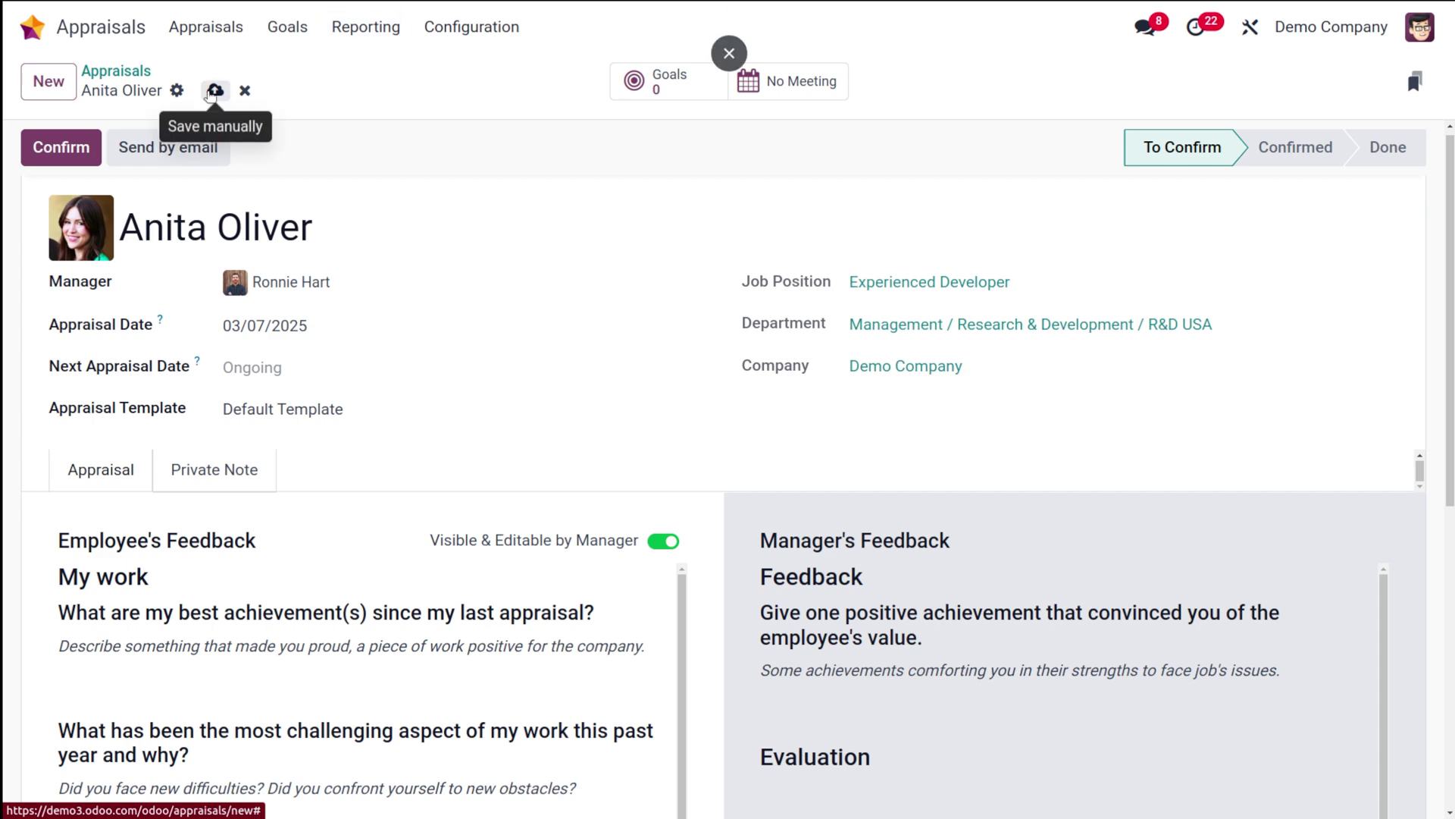
left_click(212, 94)
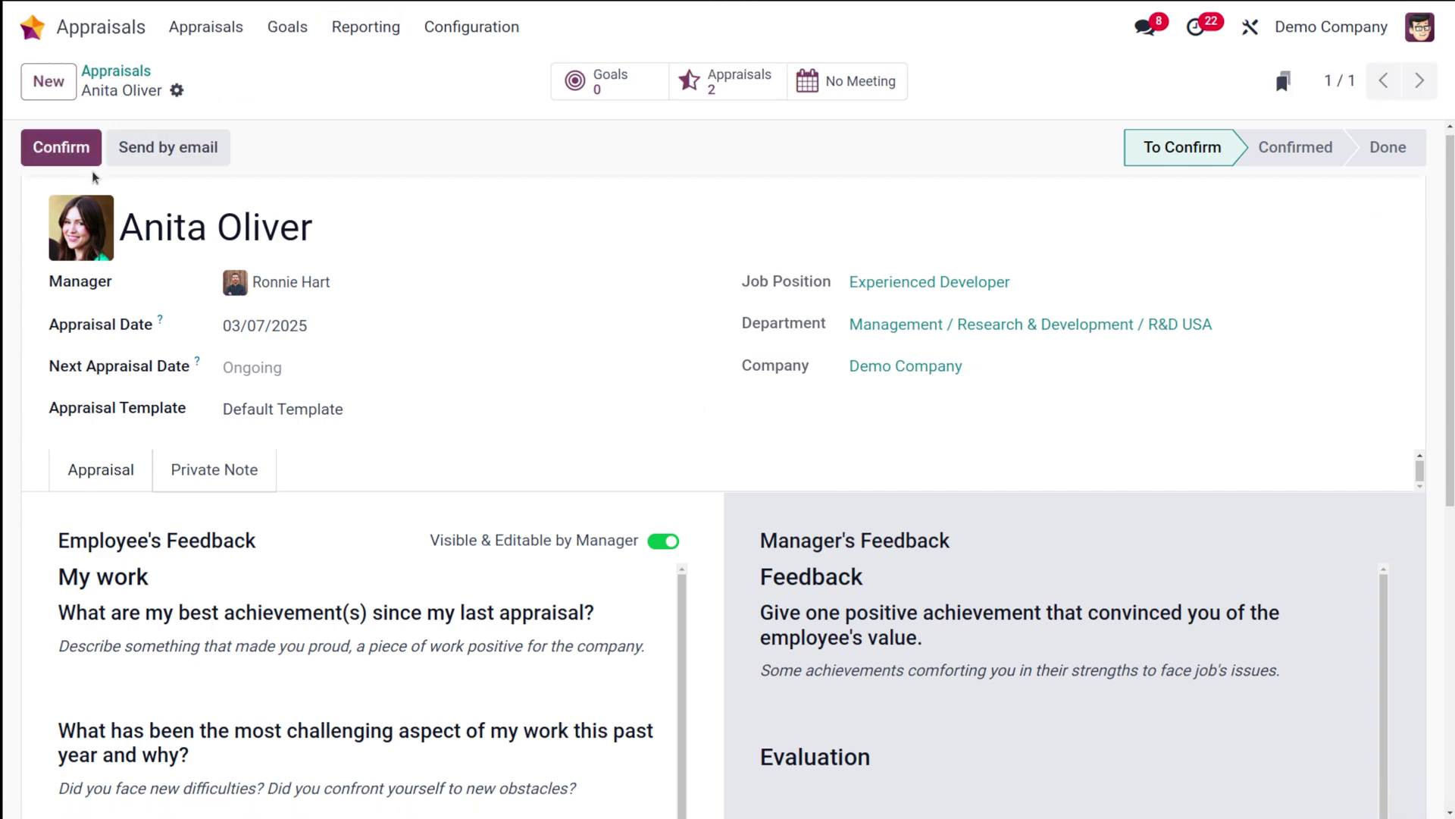
left_click(82, 149)
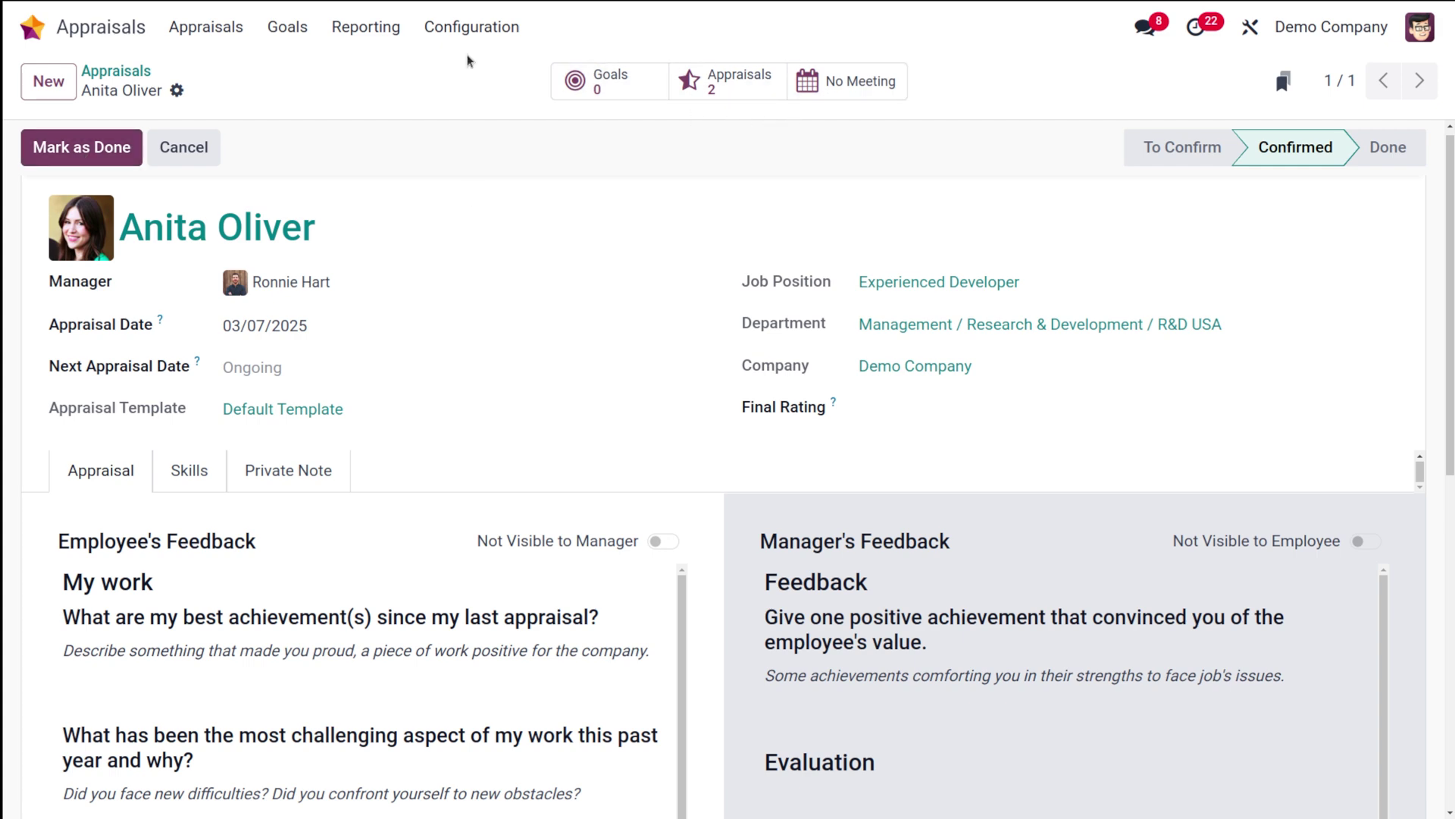
left_click(113, 71)
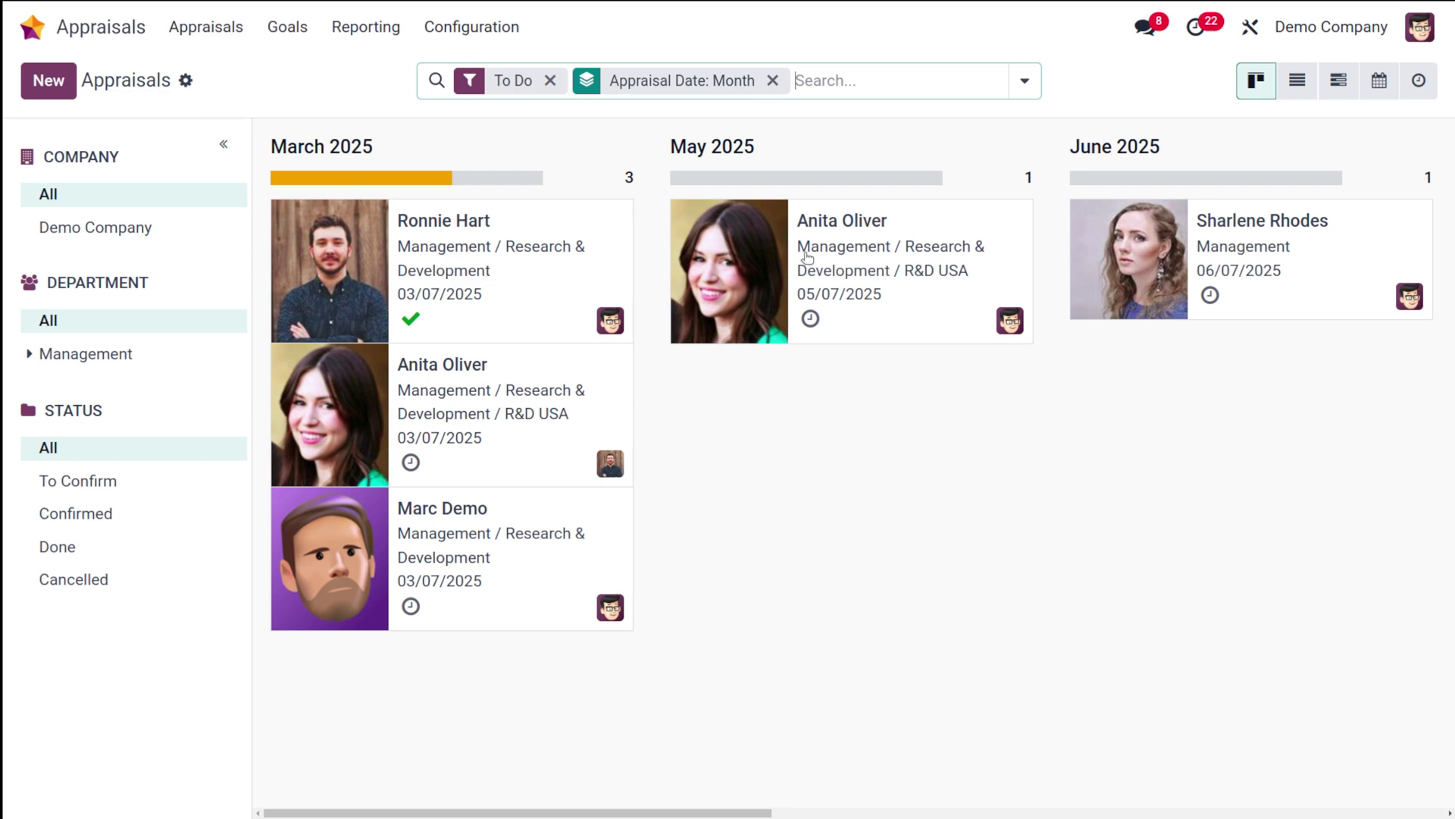
- Open Anita Oliver's appraisal card in the March 2025 column
left_click(515, 437)
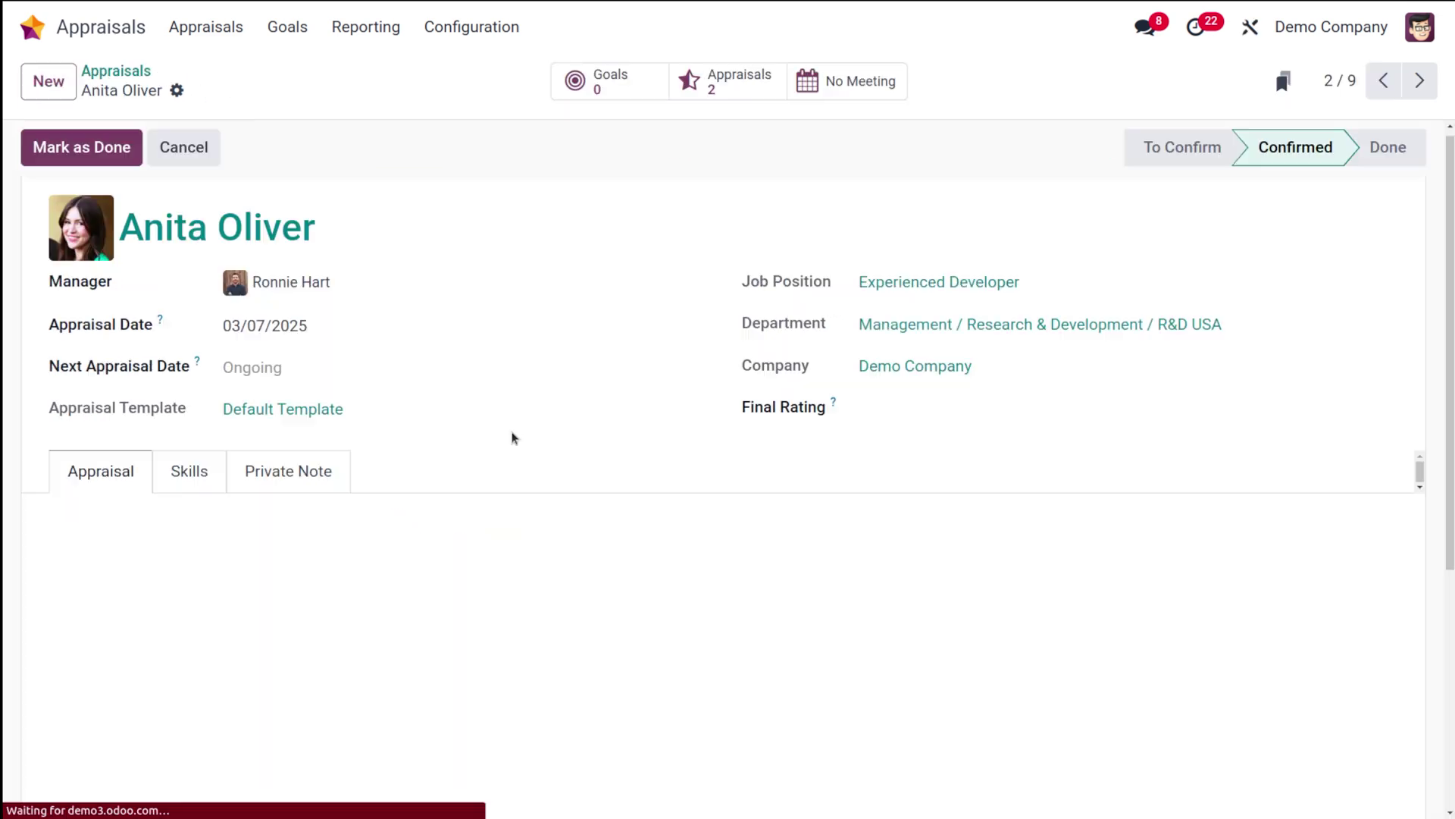
- Publish the employee's feedback to the manager, then hide it again
scroll(511, 431, "down", 4)
scroll(511, 431, "up", 2)
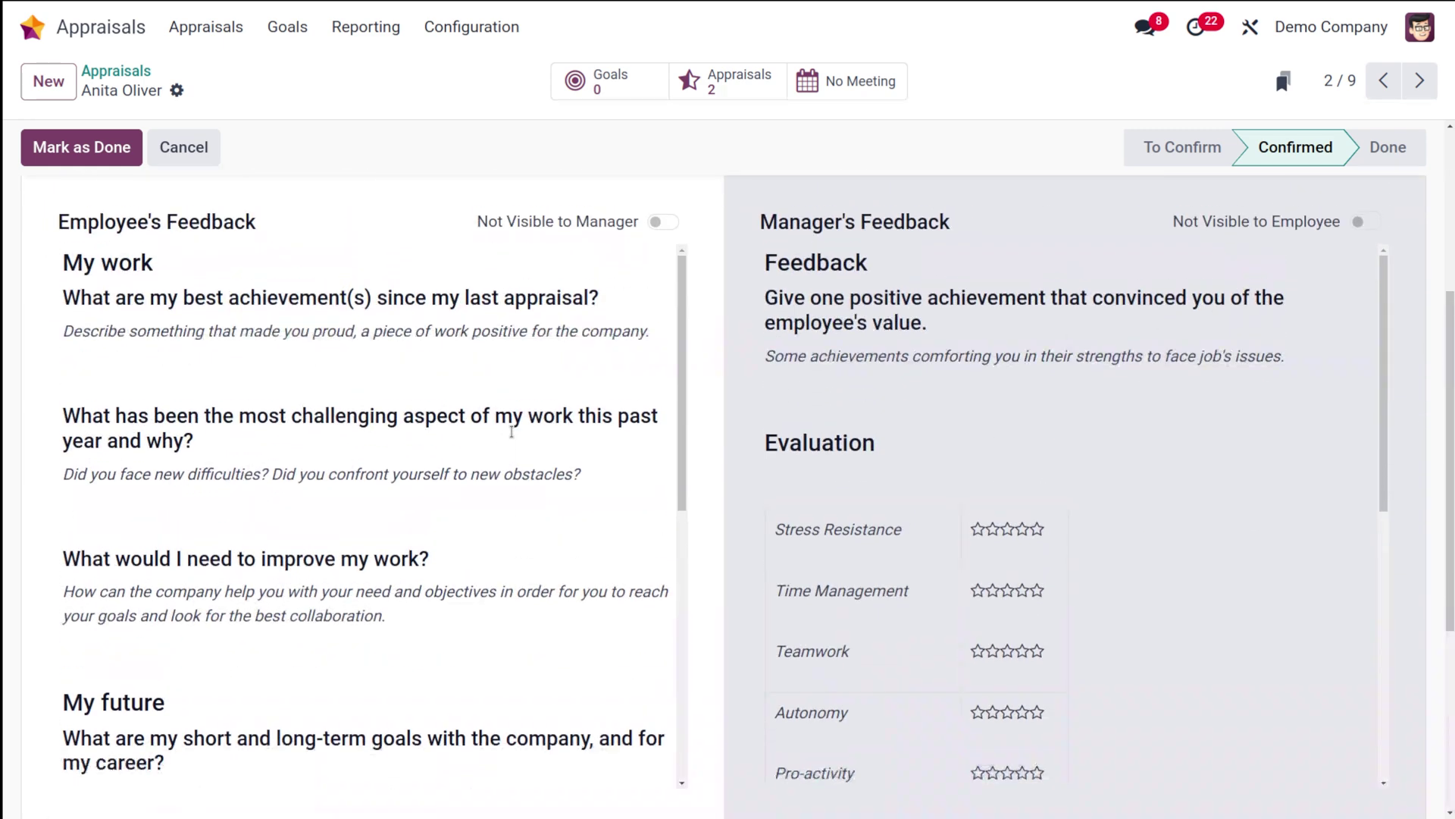
scroll(511, 431, "down", 1)
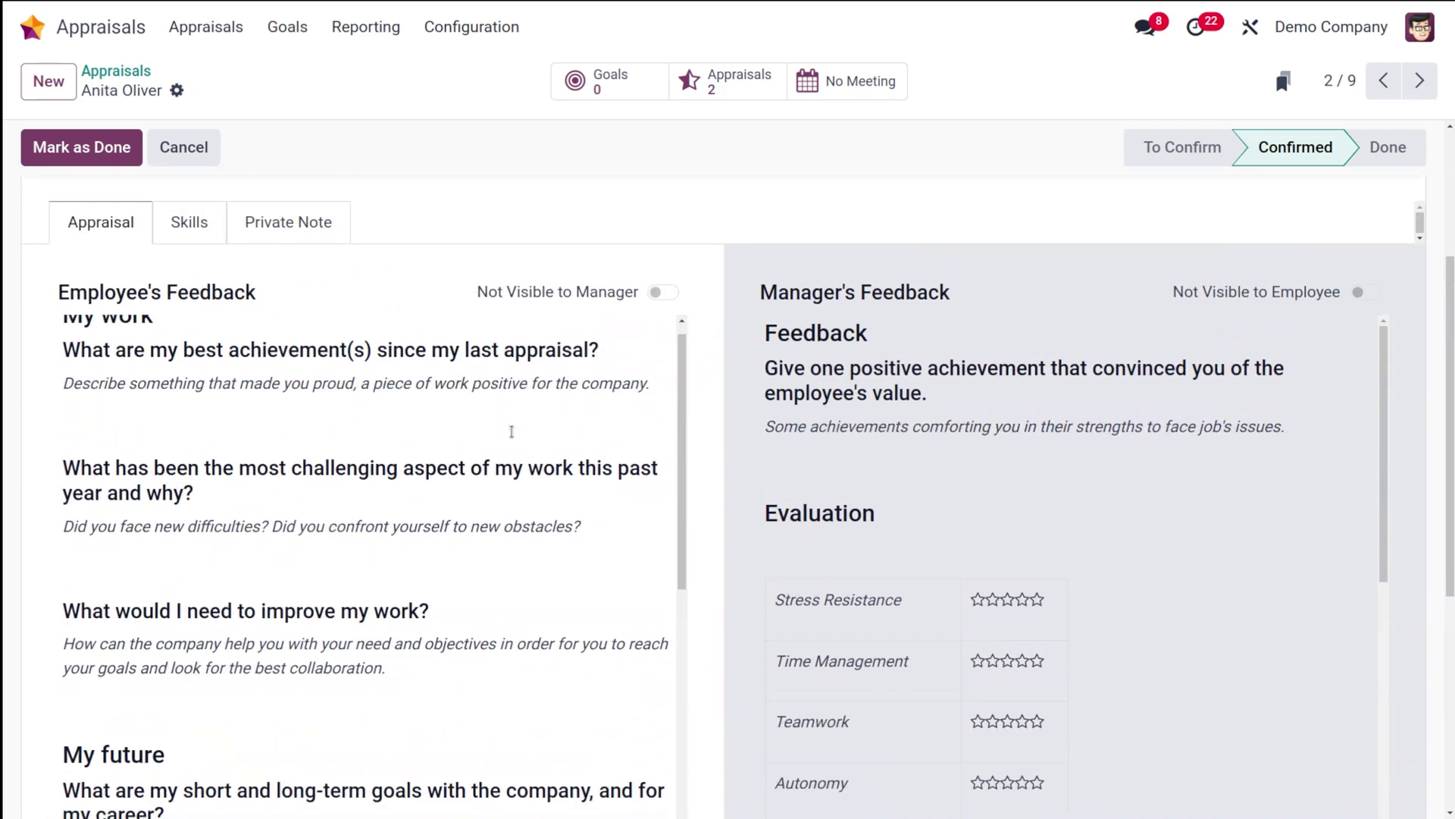
scroll(125, 513, "up", 1)
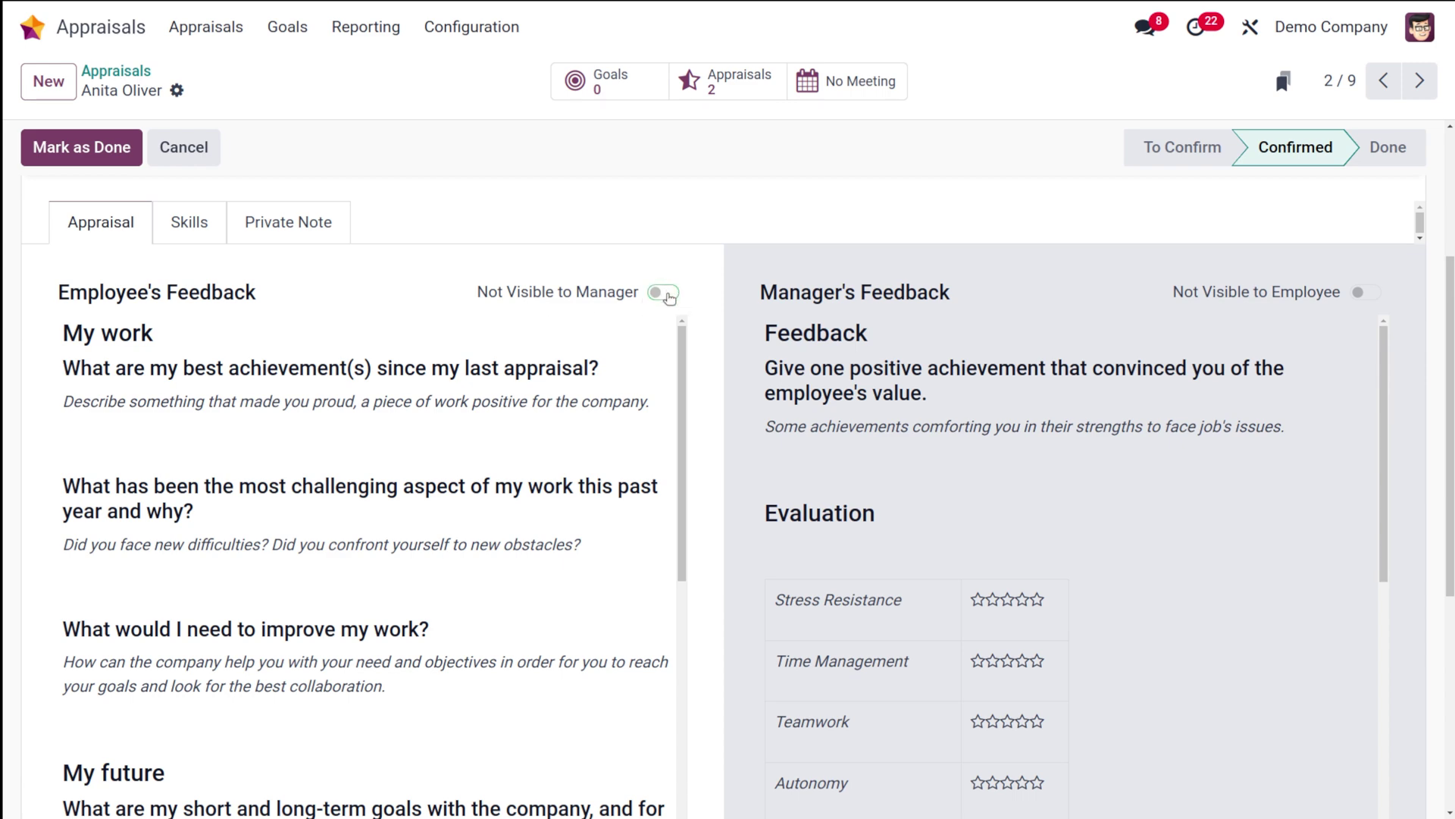
left_click(664, 294)
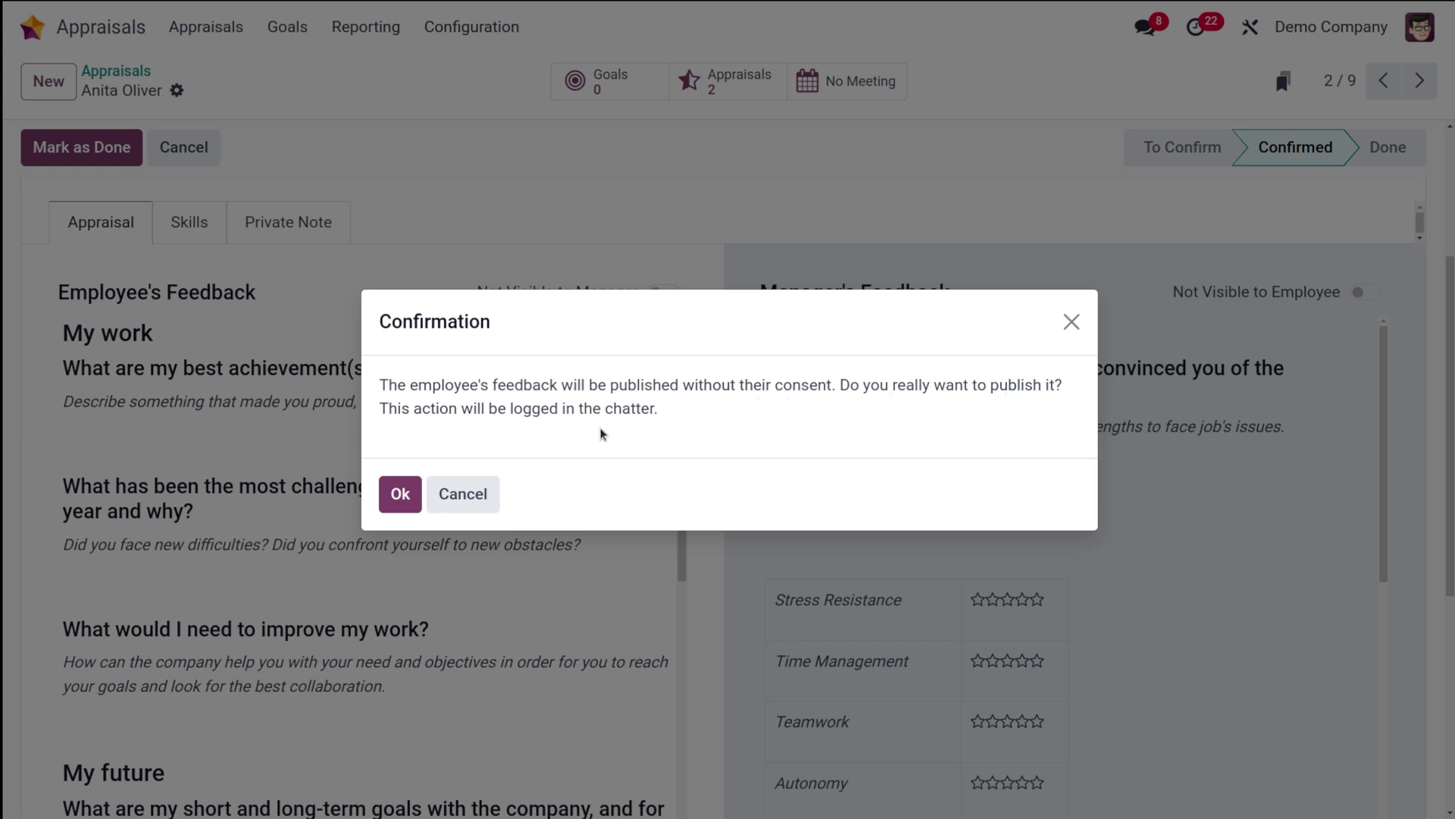
left_click(395, 498)
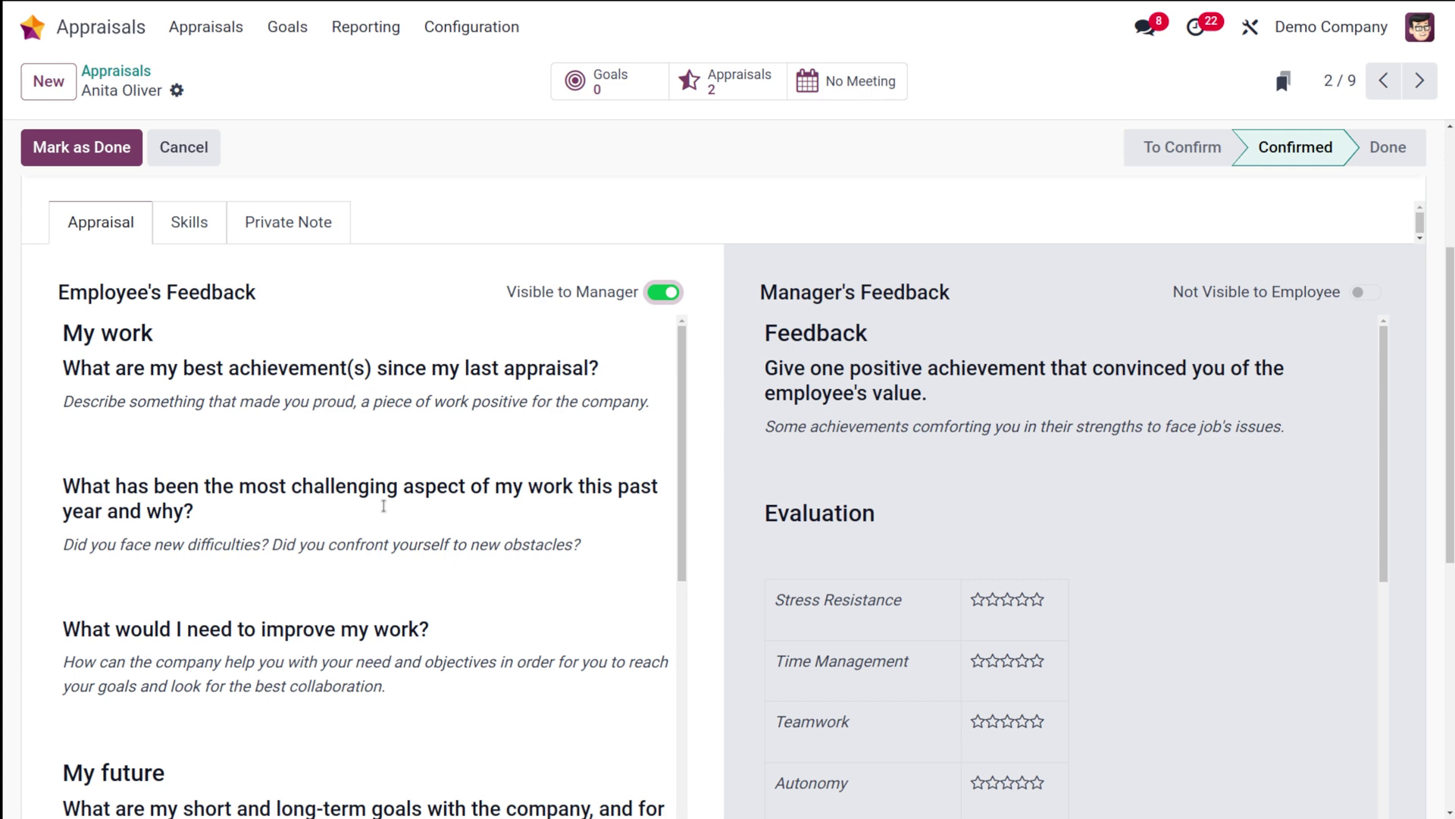
left_click(665, 293)
- Switch on the Manager's Feedback 'Visible to Employee' toggle
scroll(123, 464, "down", 6)
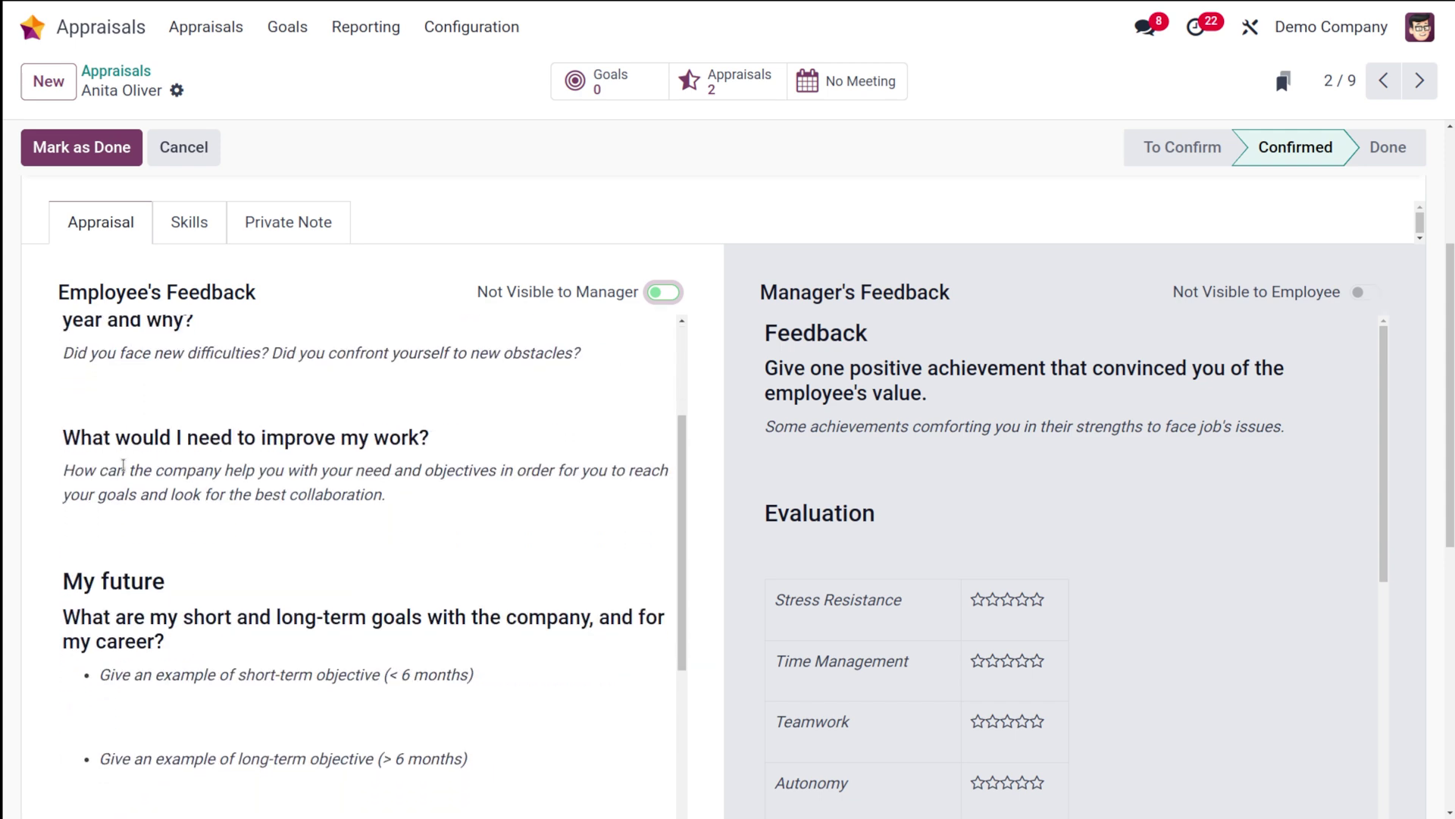
scroll(123, 464, "up", 8)
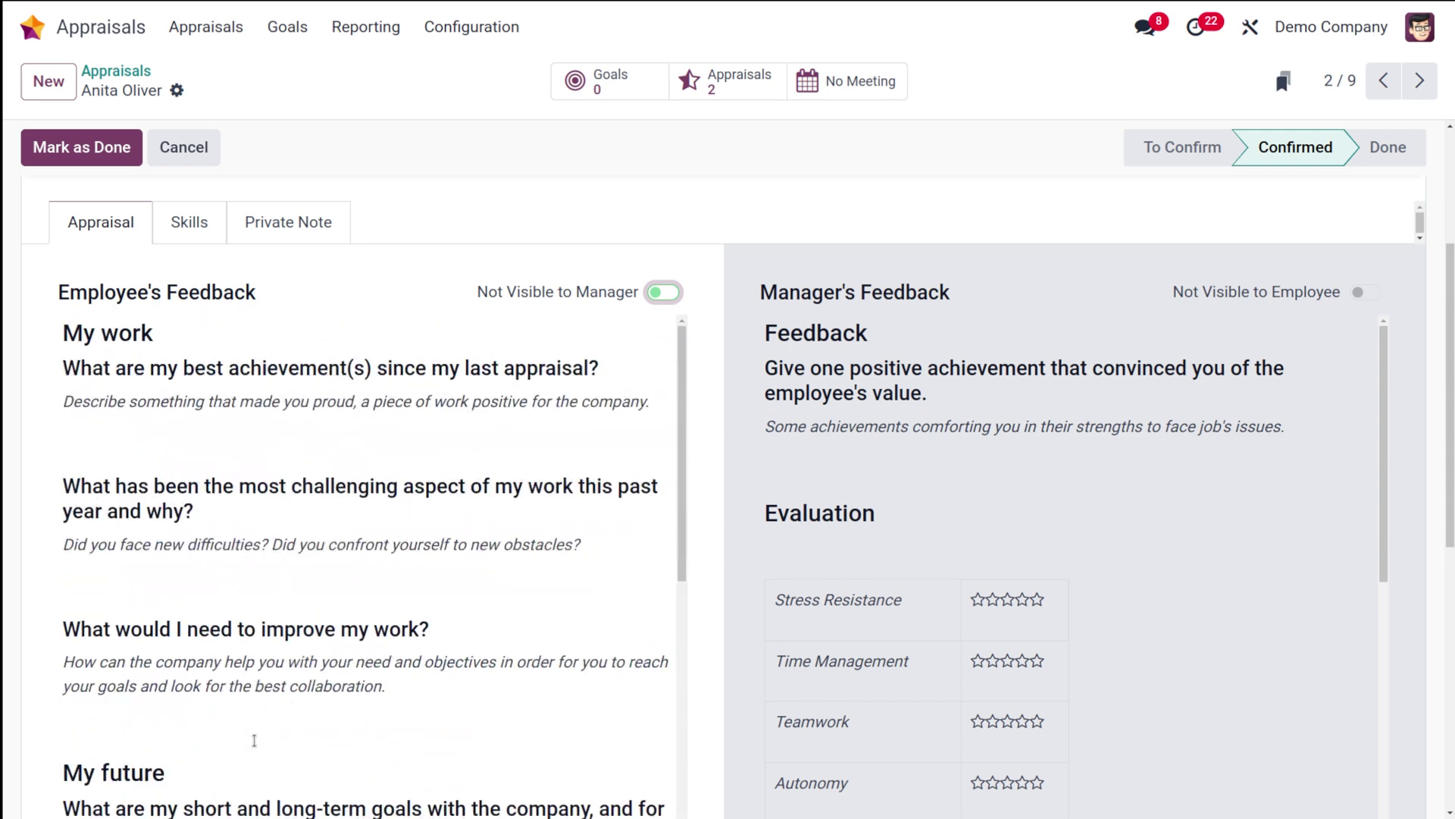
scroll(254, 740, "up", 3)
scroll(256, 747, "down", 5)
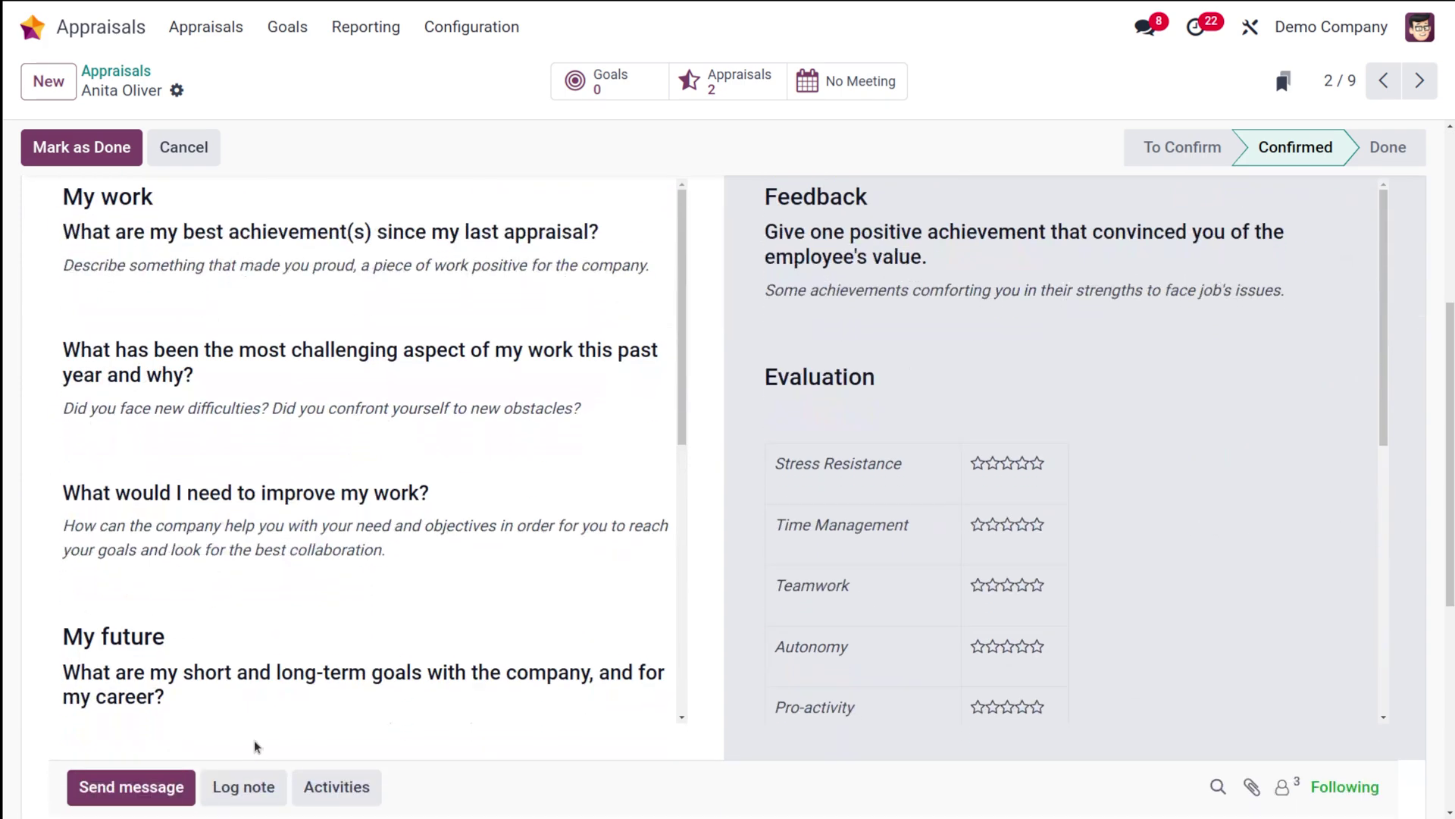
scroll(1024, 627, "up", 3)
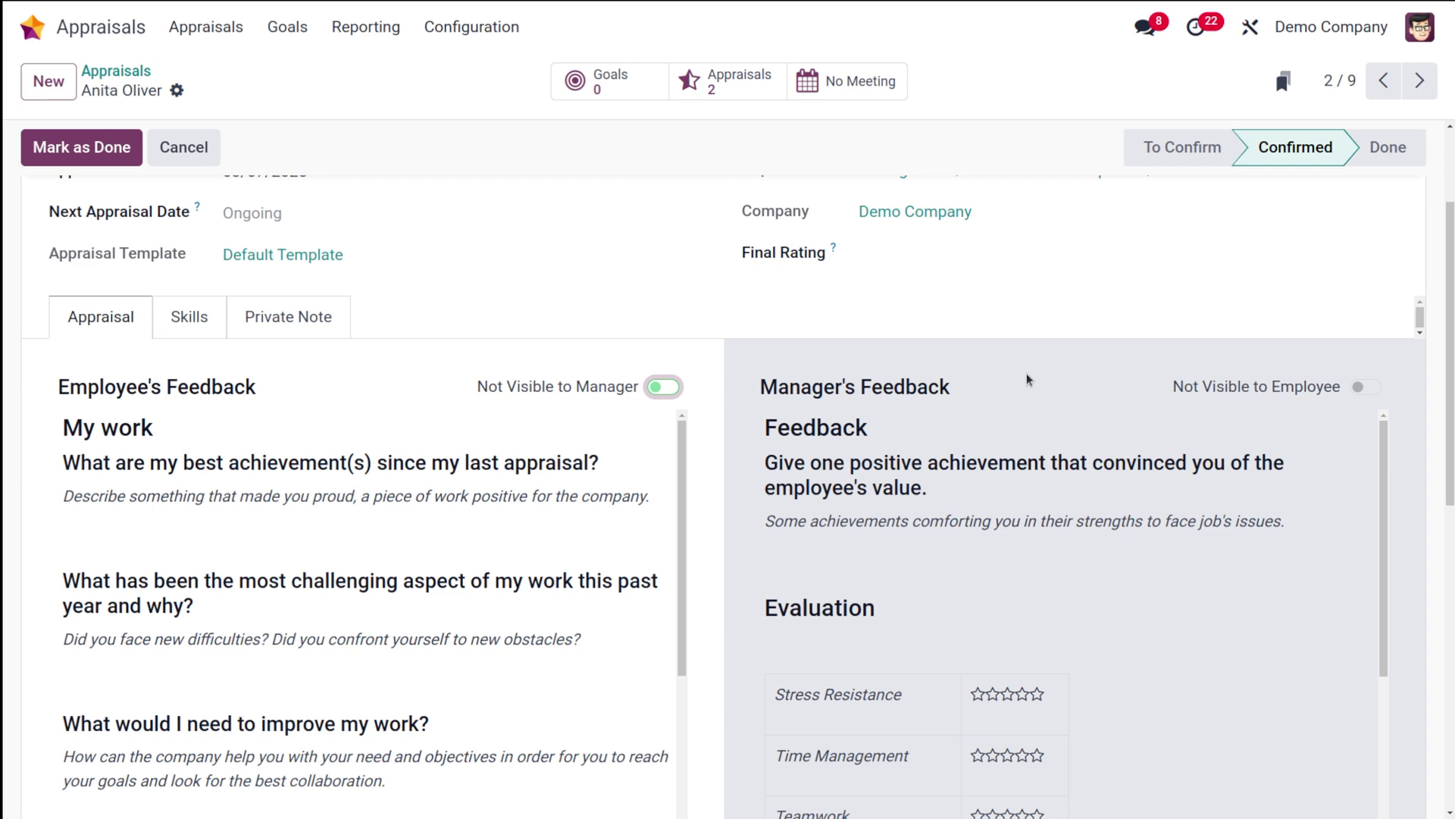
scroll(1027, 376, "down", 4)
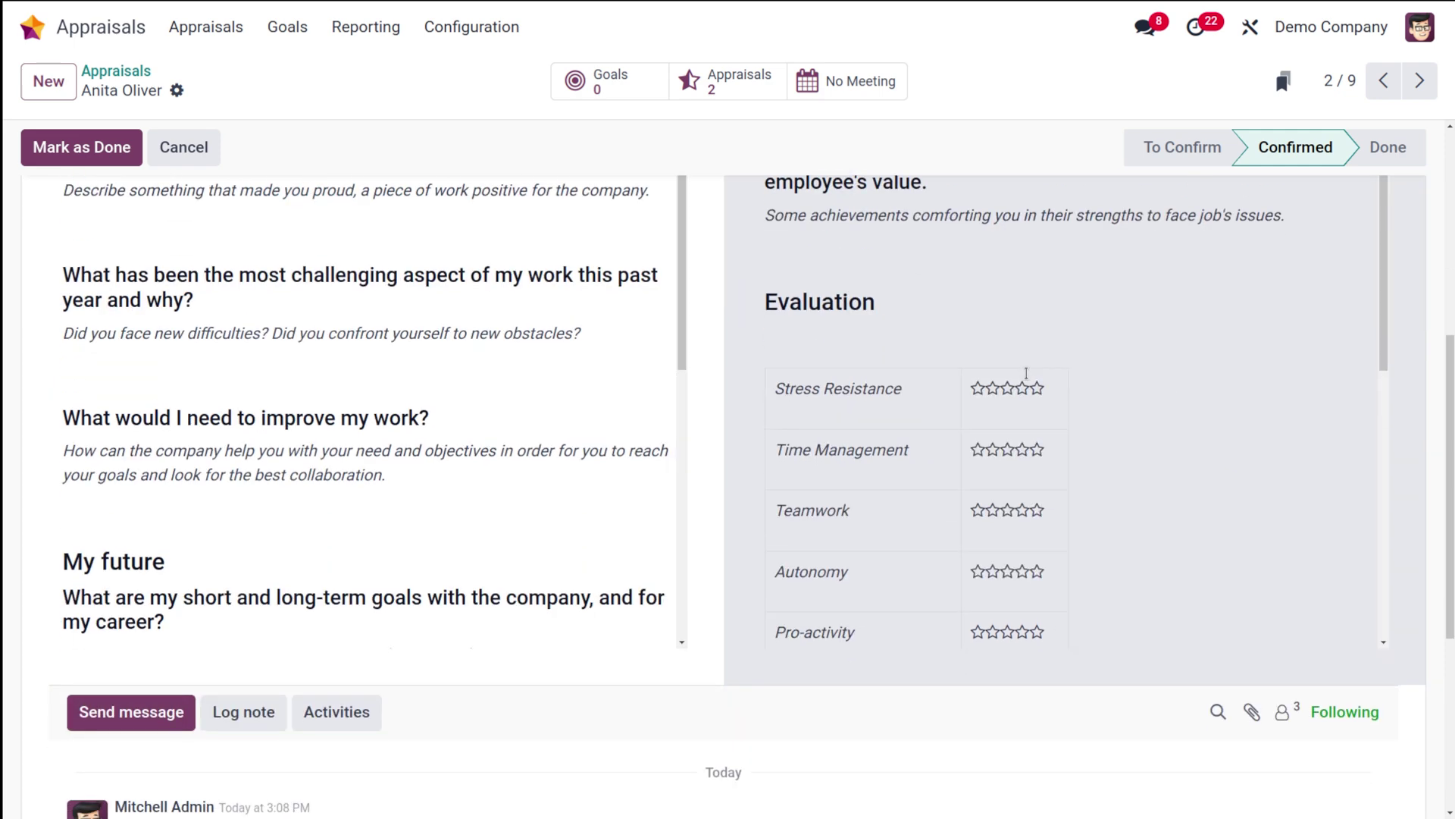
scroll(1027, 377, "up", 5)
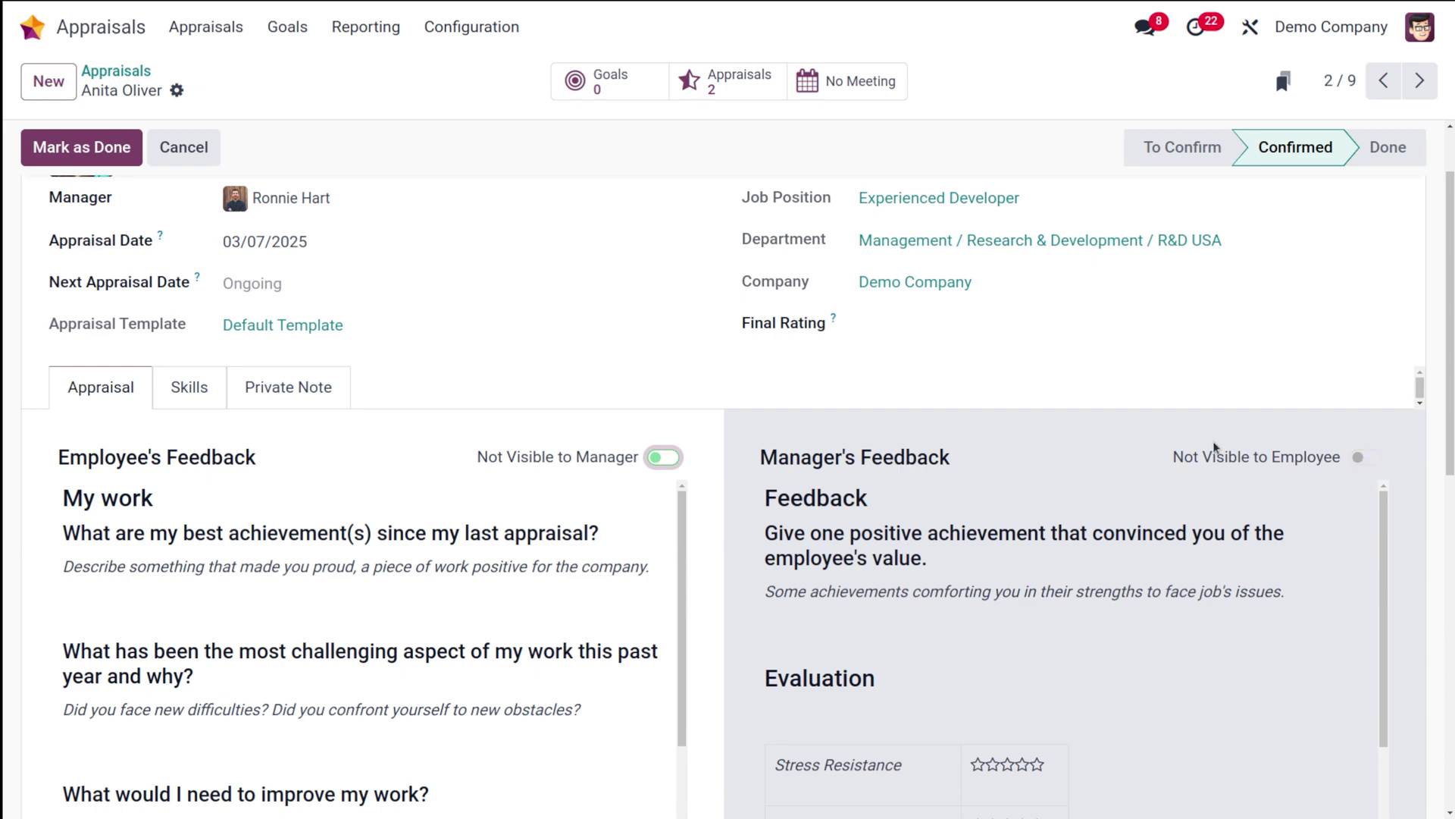
left_click(1359, 457)
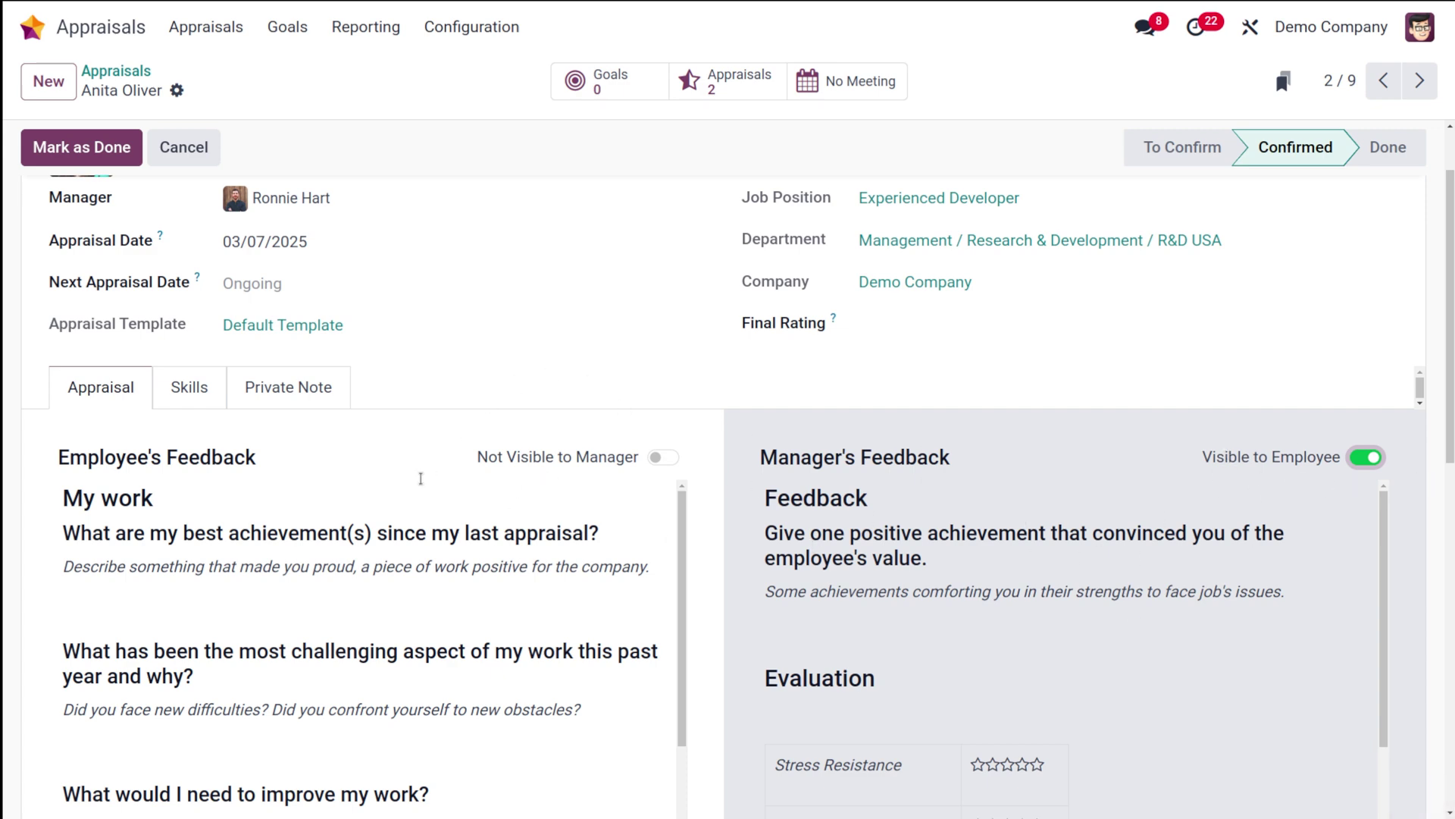
scroll(438, 547, "down", 5)
scroll(439, 547, "up", 5)
- Turn off manager's feedback visibility and scroll down to the employee's skills table
left_click(1377, 457)
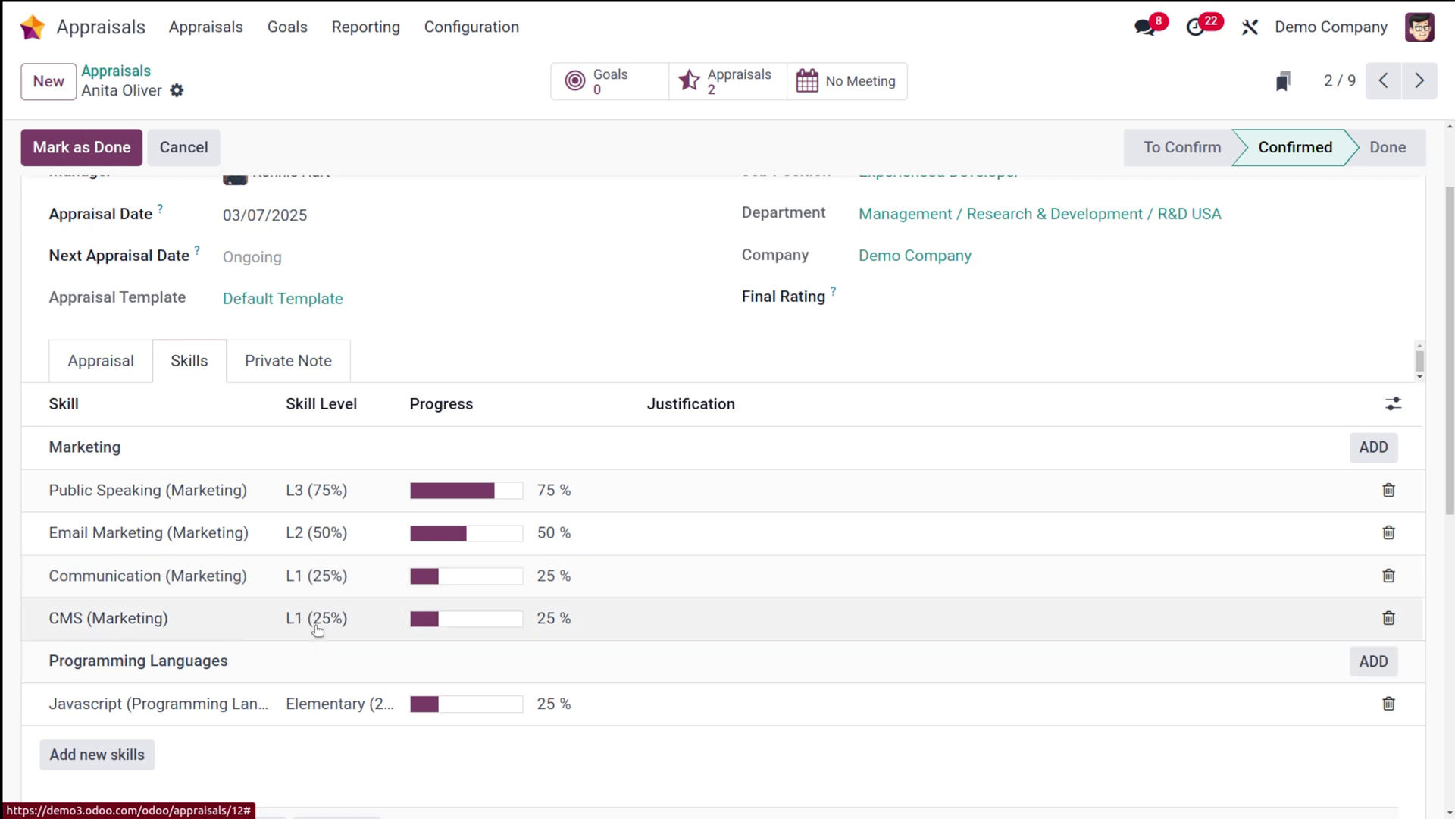
scroll(314, 618, "down", 2)
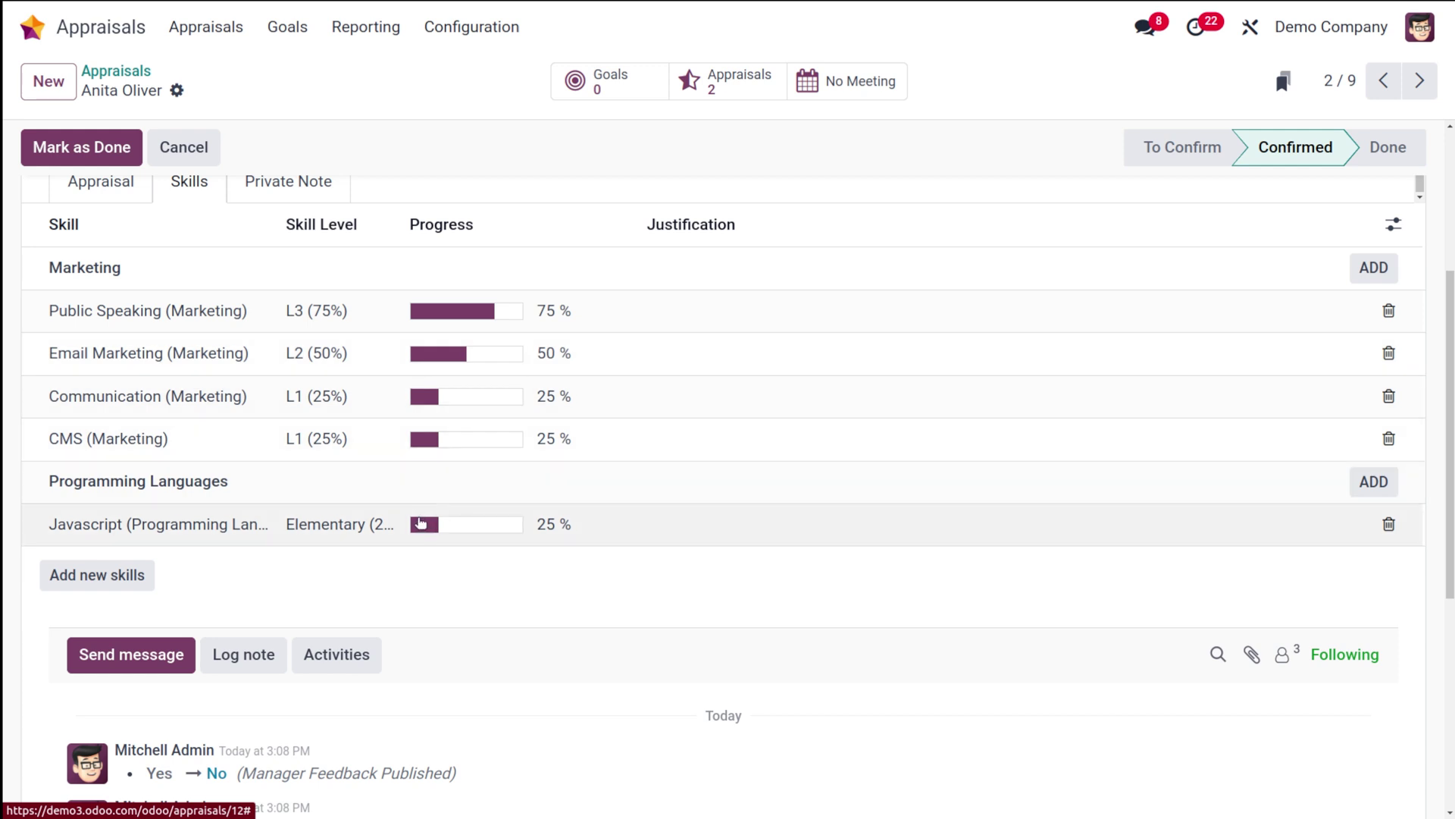
- Add the Languages skill English at level C2 (100%), then show the Private Note
left_click(107, 574)
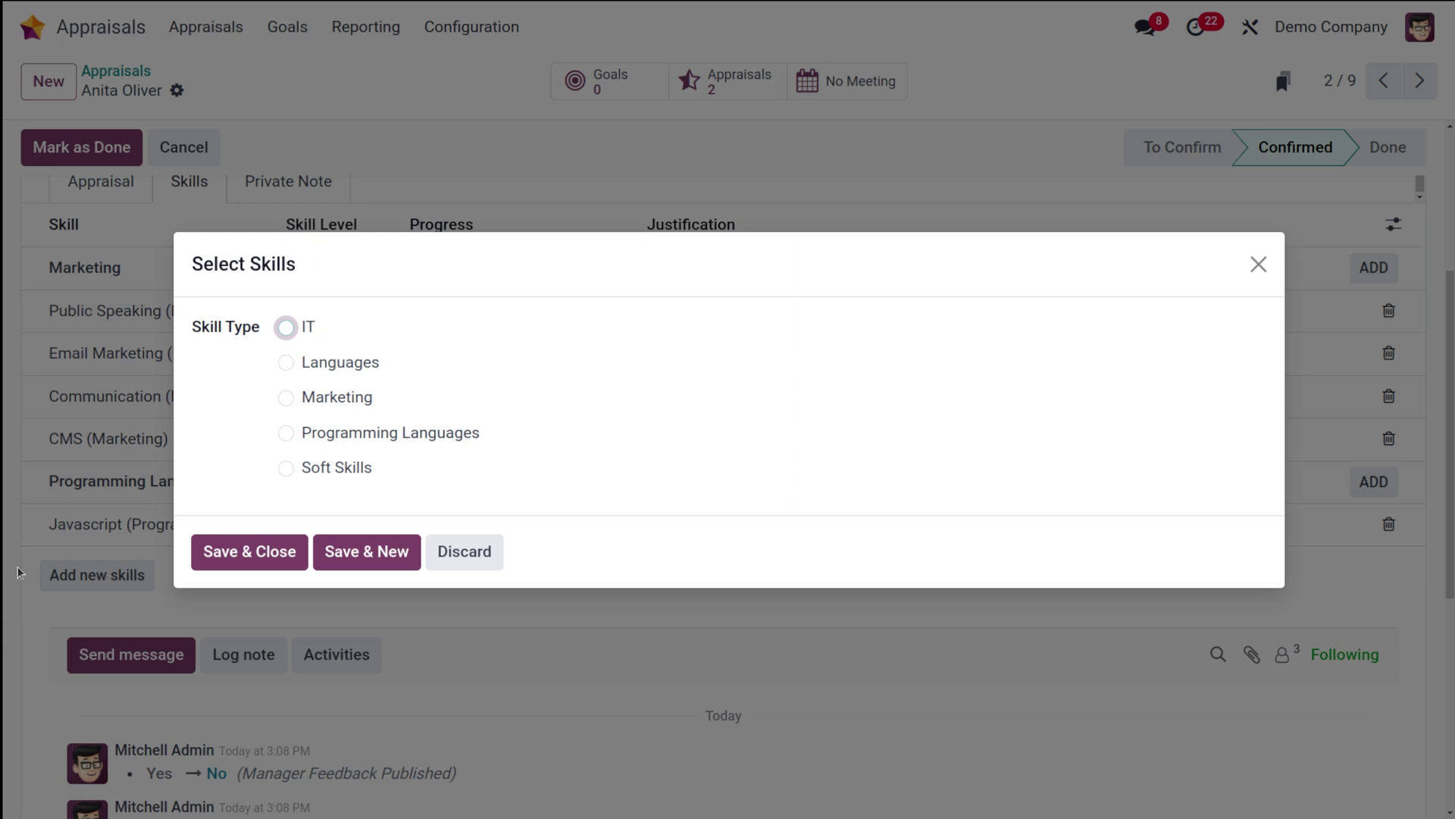
left_click(300, 364)
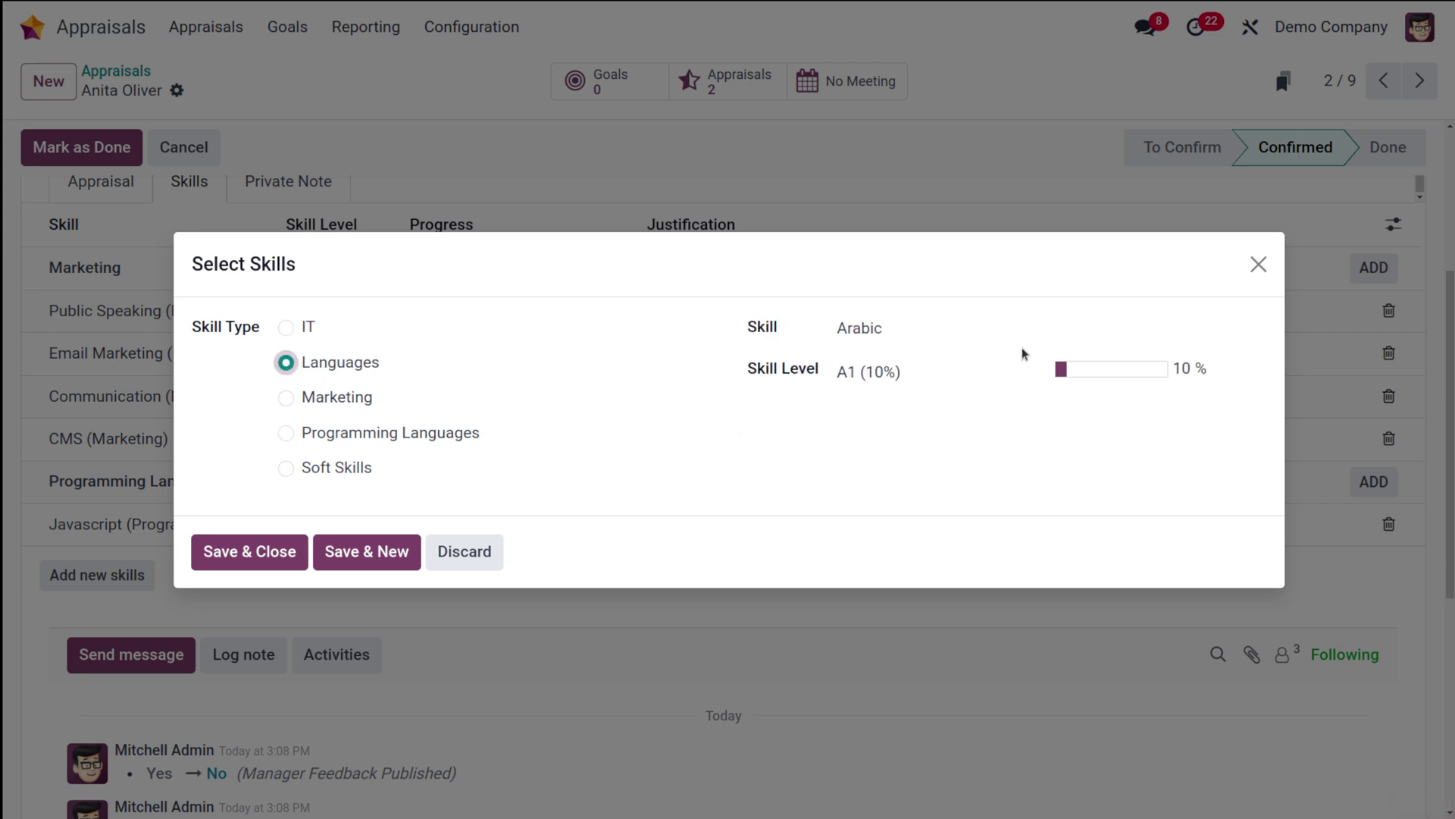
left_click(1002, 326)
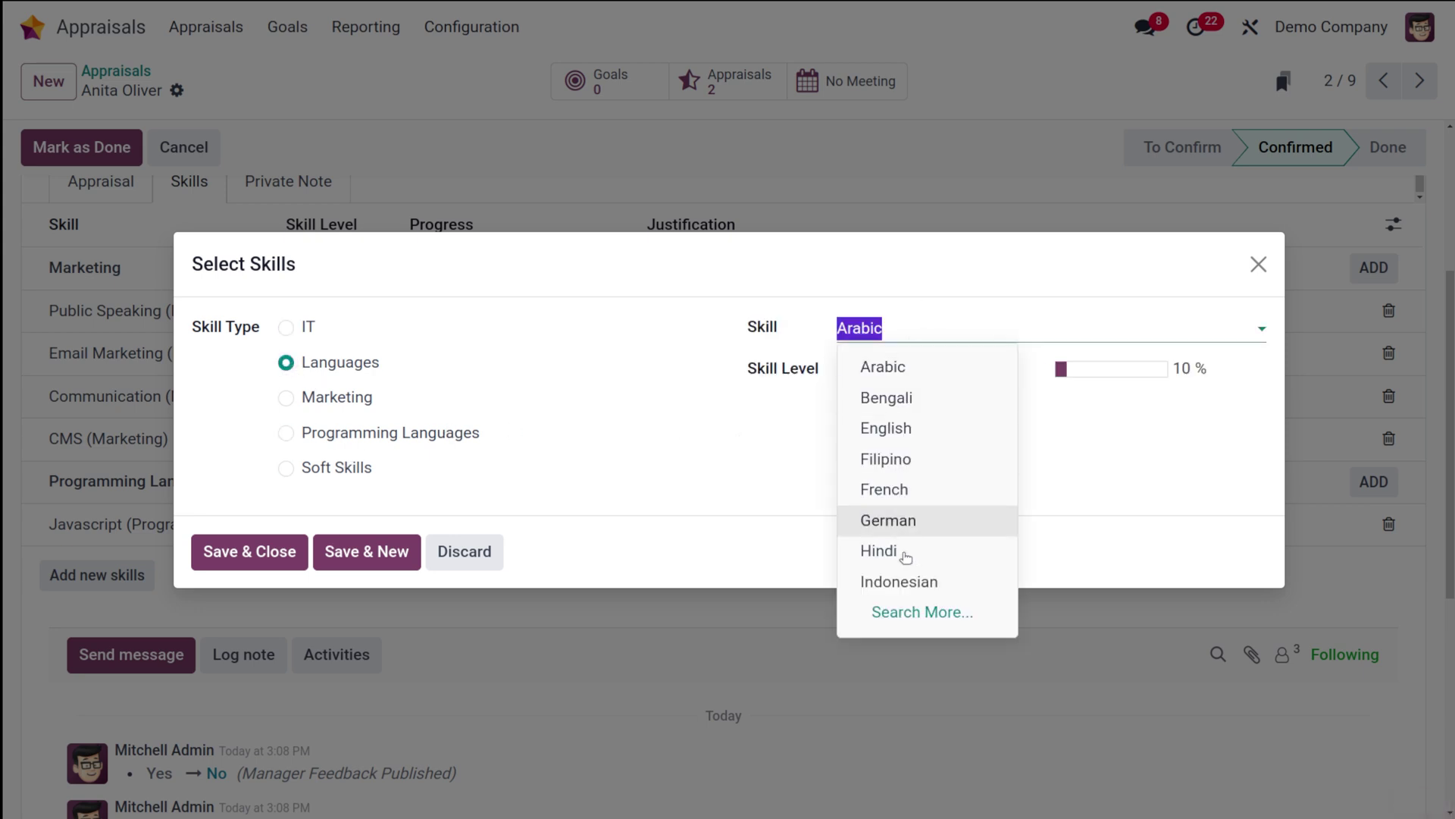
left_click(915, 427)
left_click(883, 372)
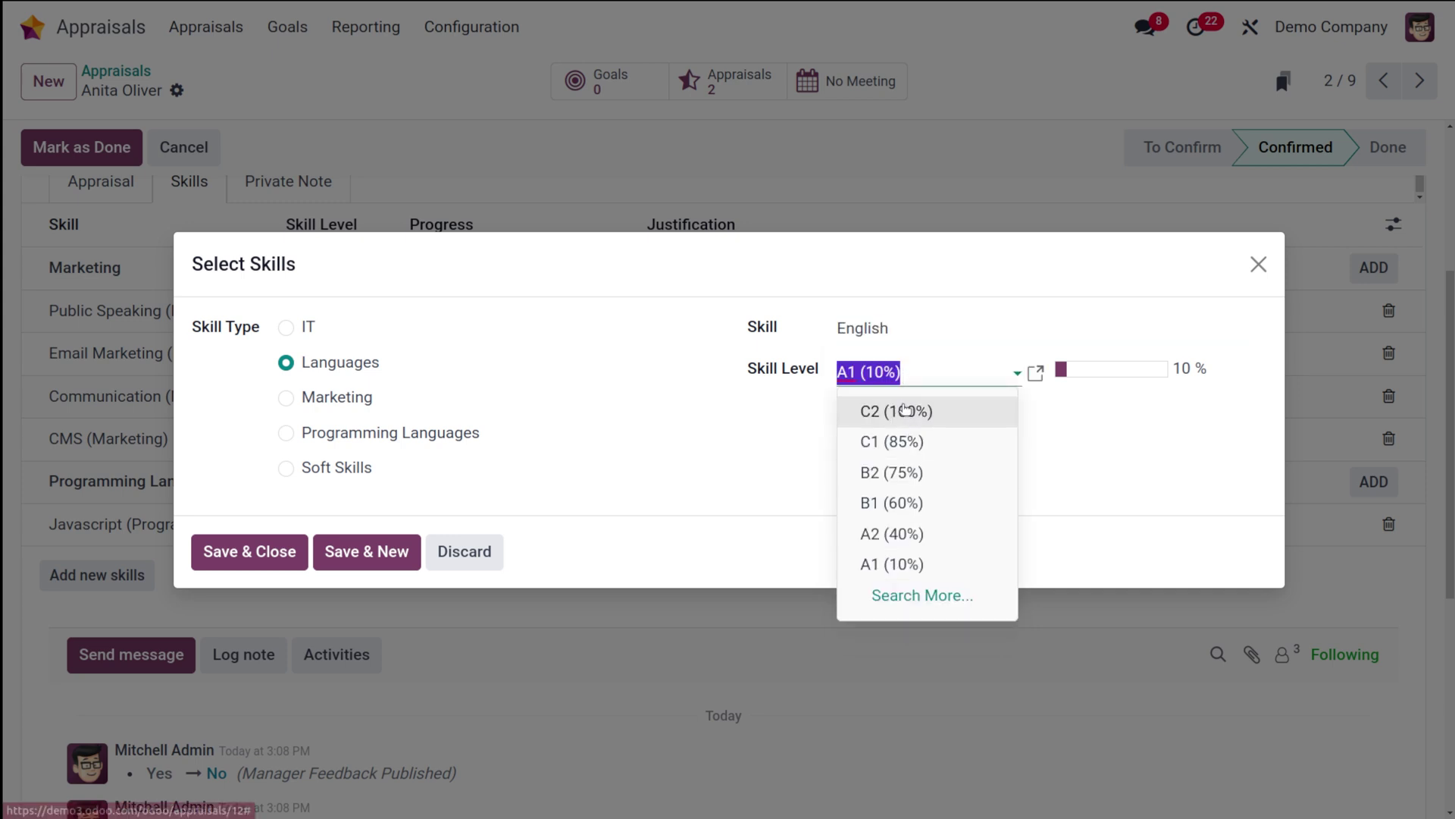
left_click(910, 411)
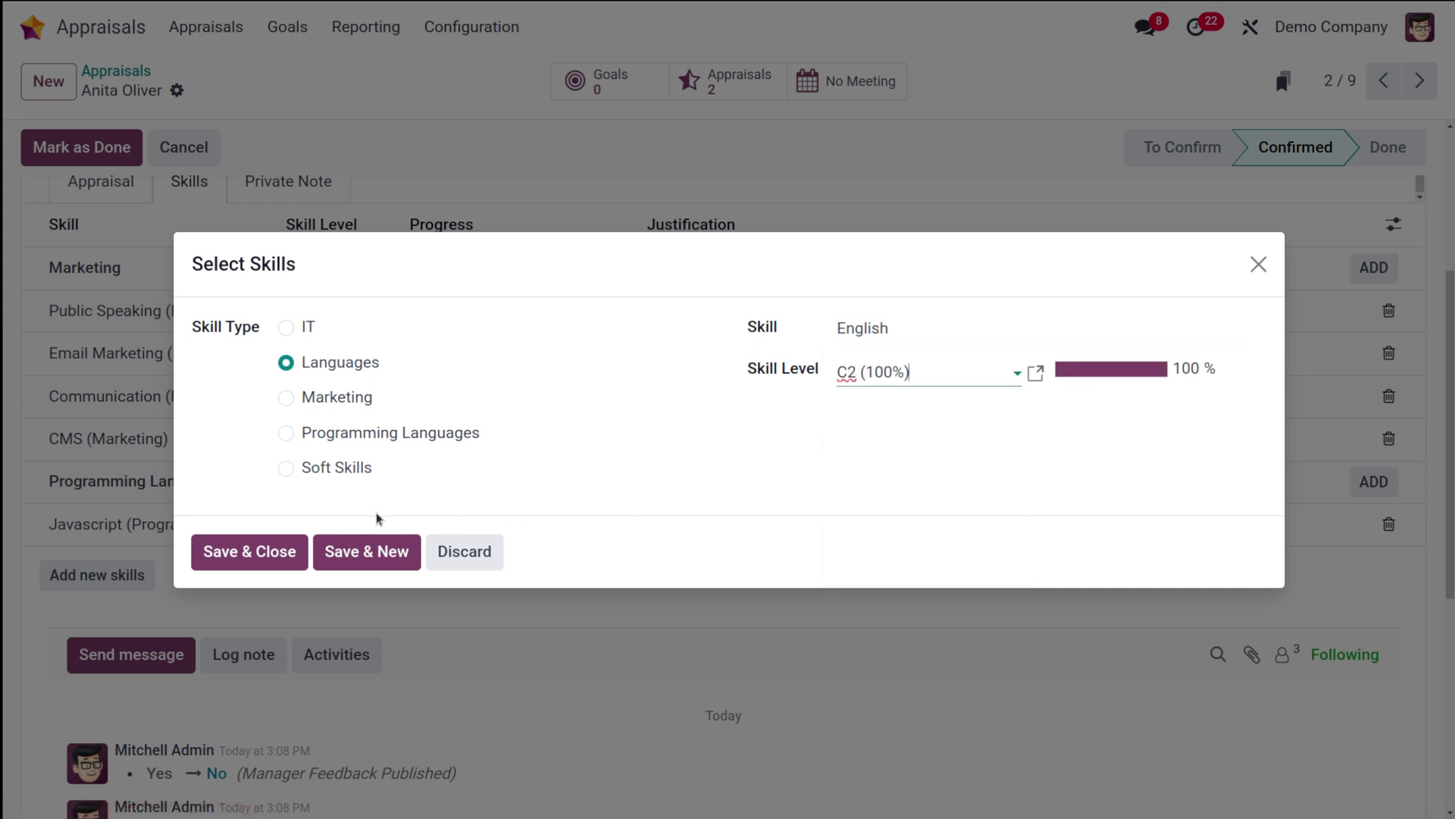
left_click(249, 552)
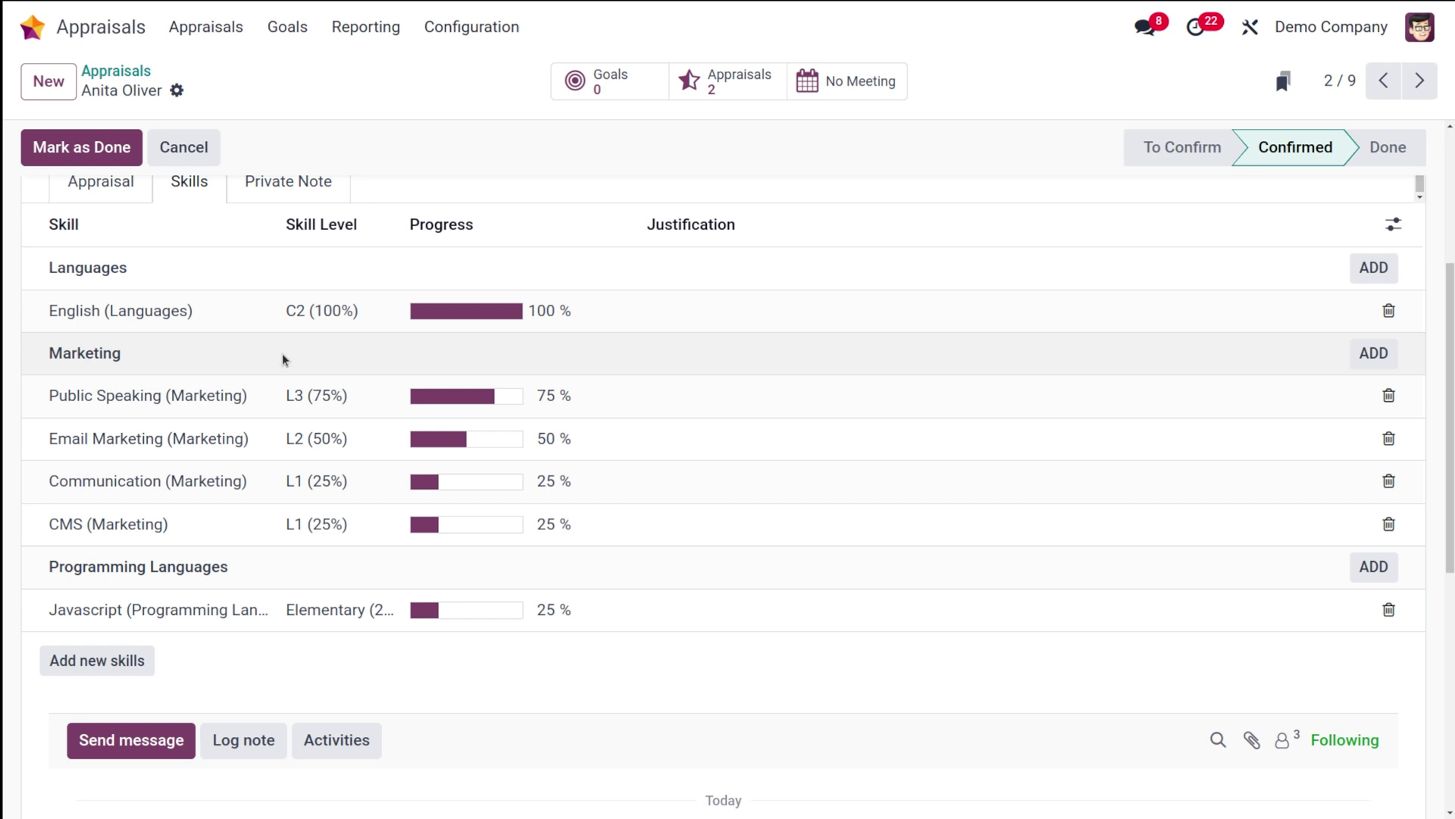
left_click(311, 191)
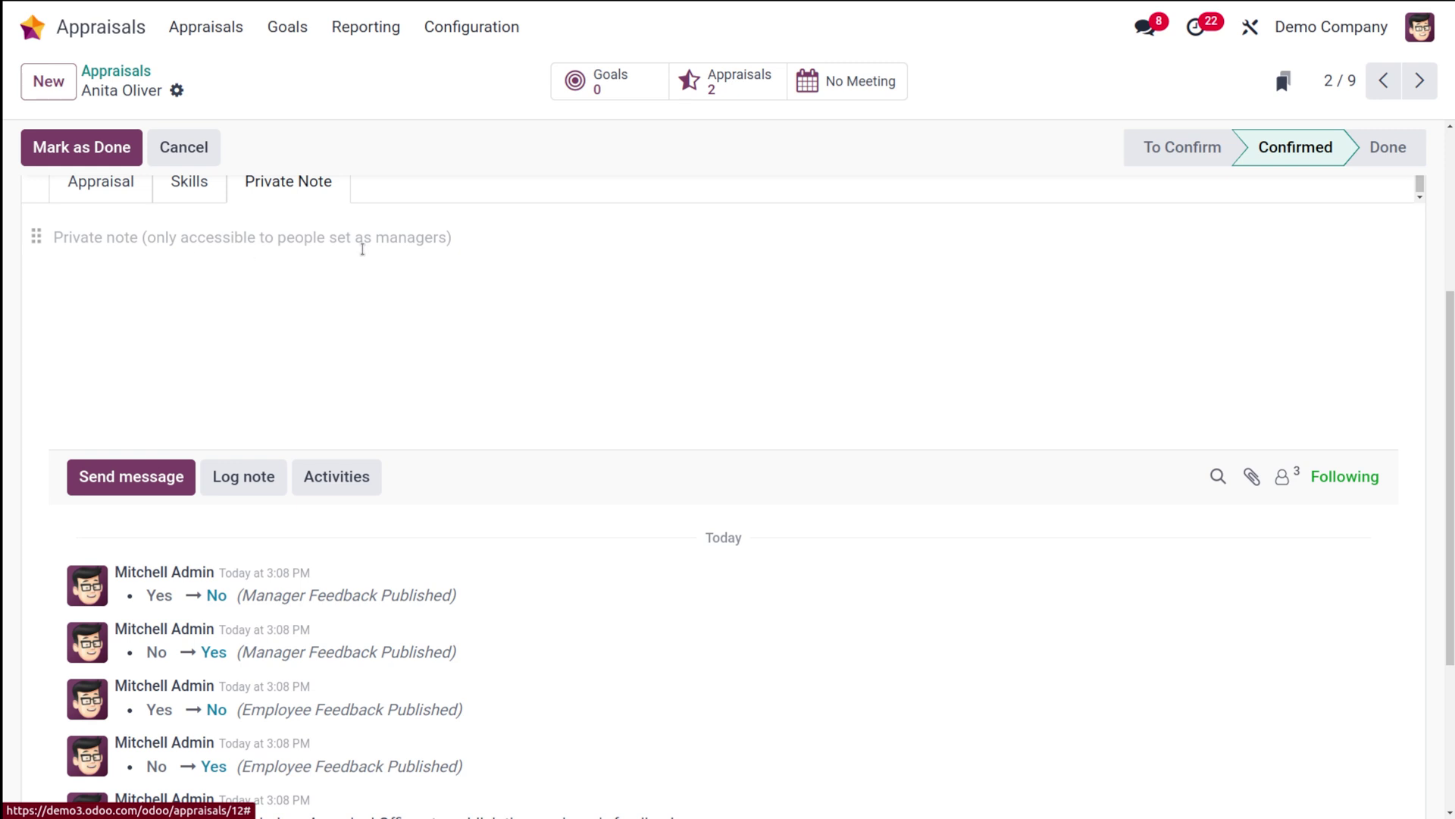
scroll(363, 248, "up", 5)
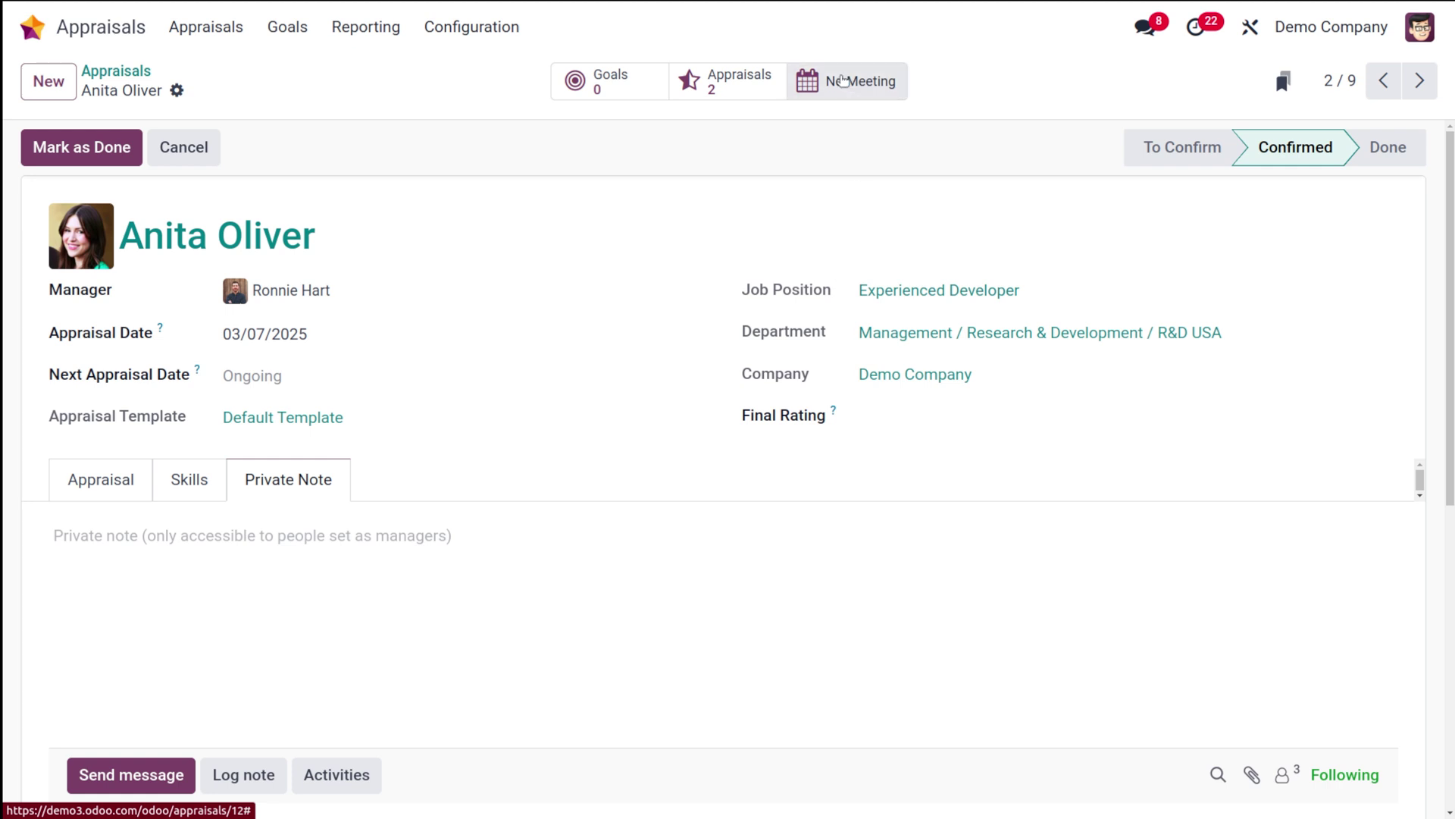
- Book the appraisal meeting for Thursday 6 February 2025, 07:15–08:15, then return to the employee
left_click(843, 80)
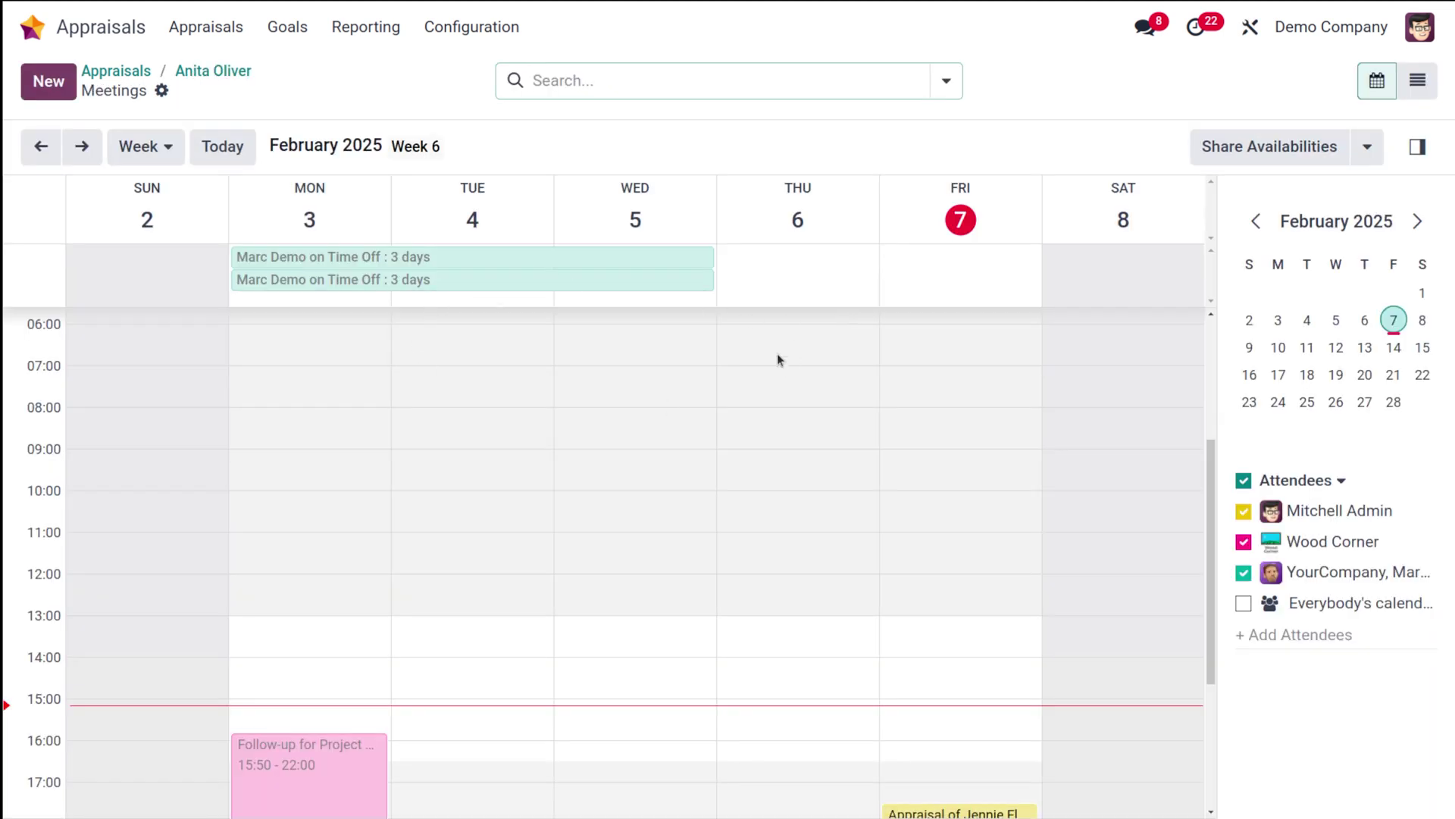
left_click_drag(776, 344, 777, 387)
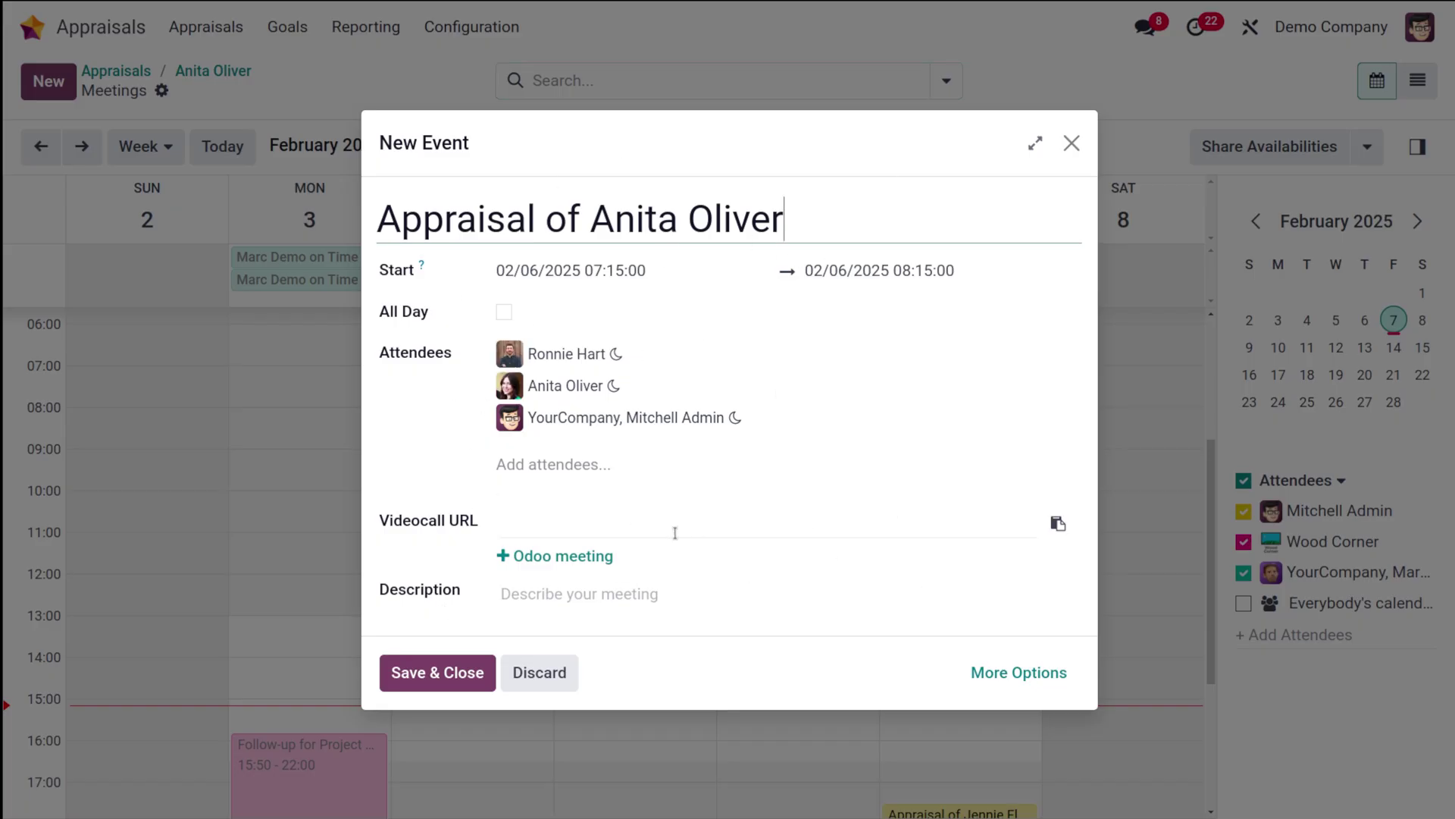
left_click(464, 670)
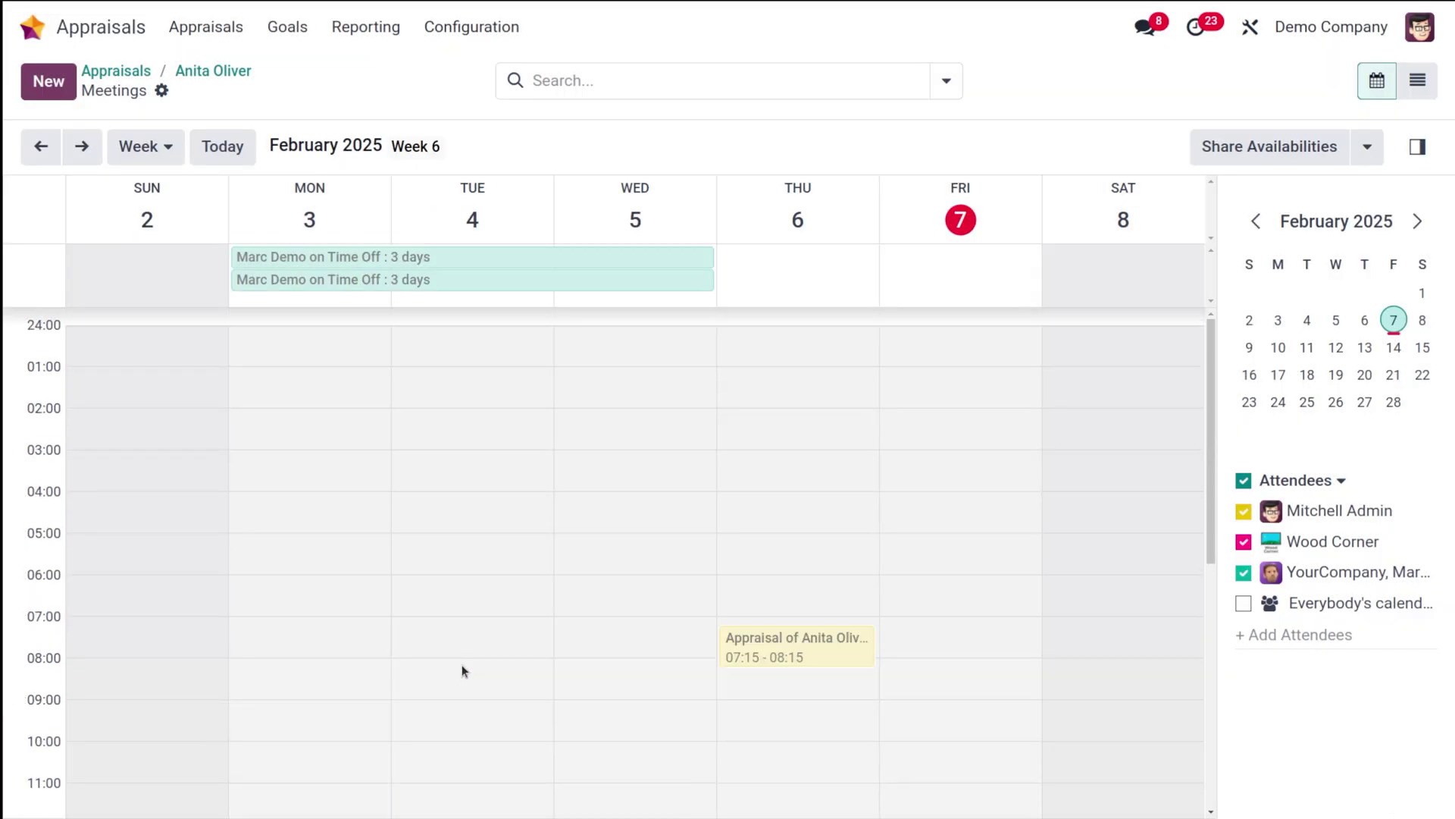
left_click(219, 70)
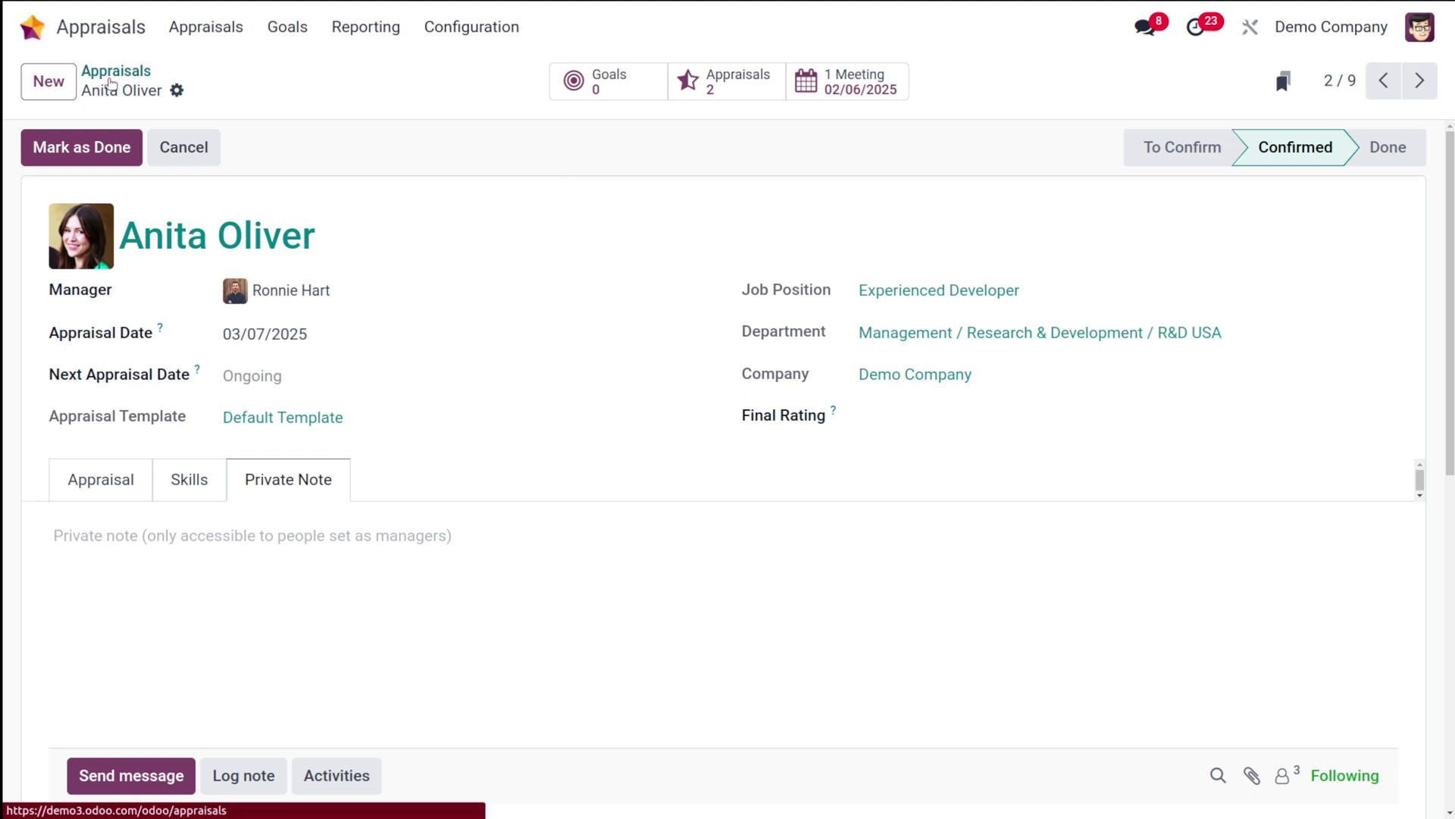
- Cancel scheduling an activity on the May appraisal card, then open the March 2025 appraisal
left_click(111, 83)
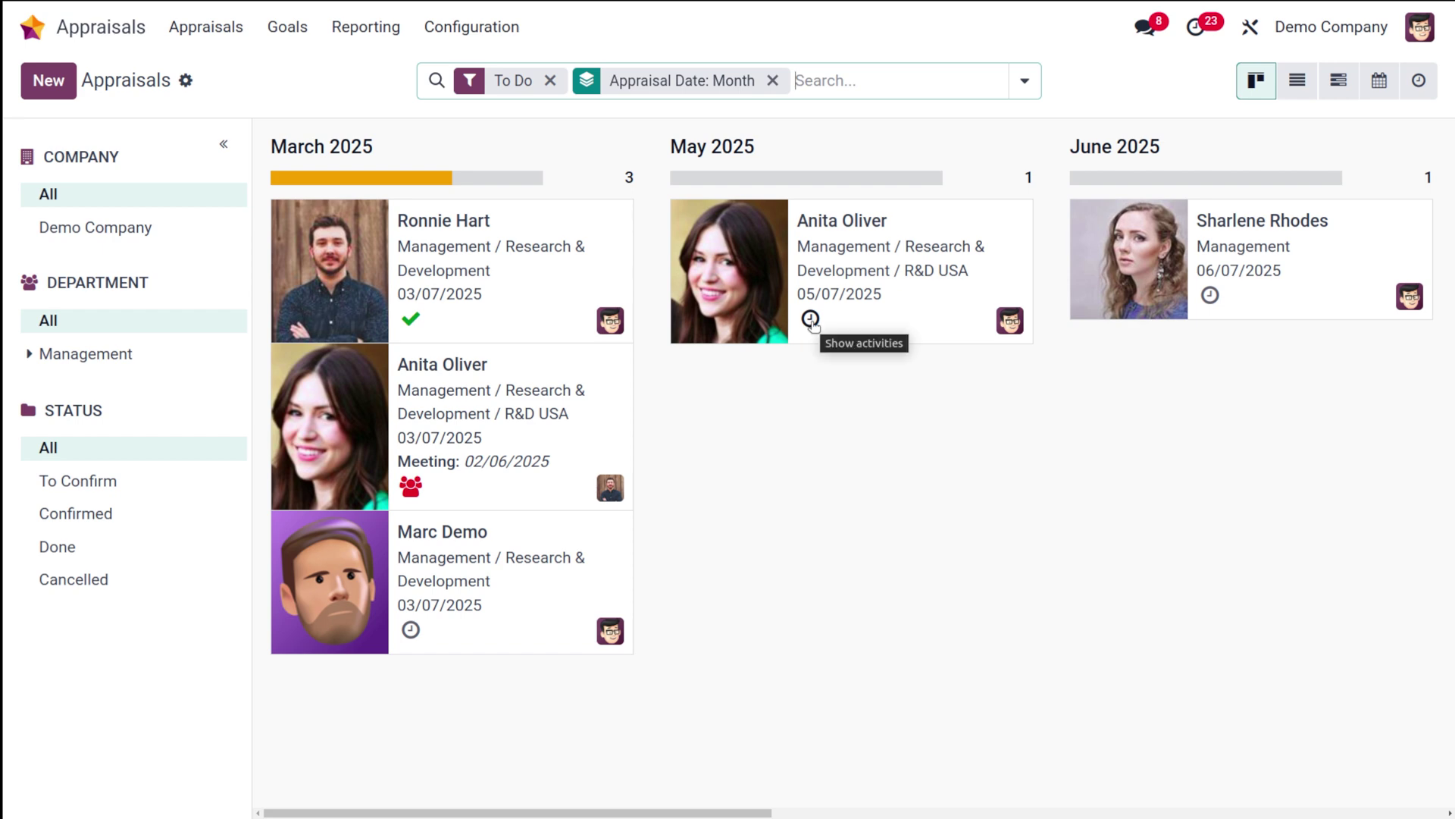
left_click(811, 320)
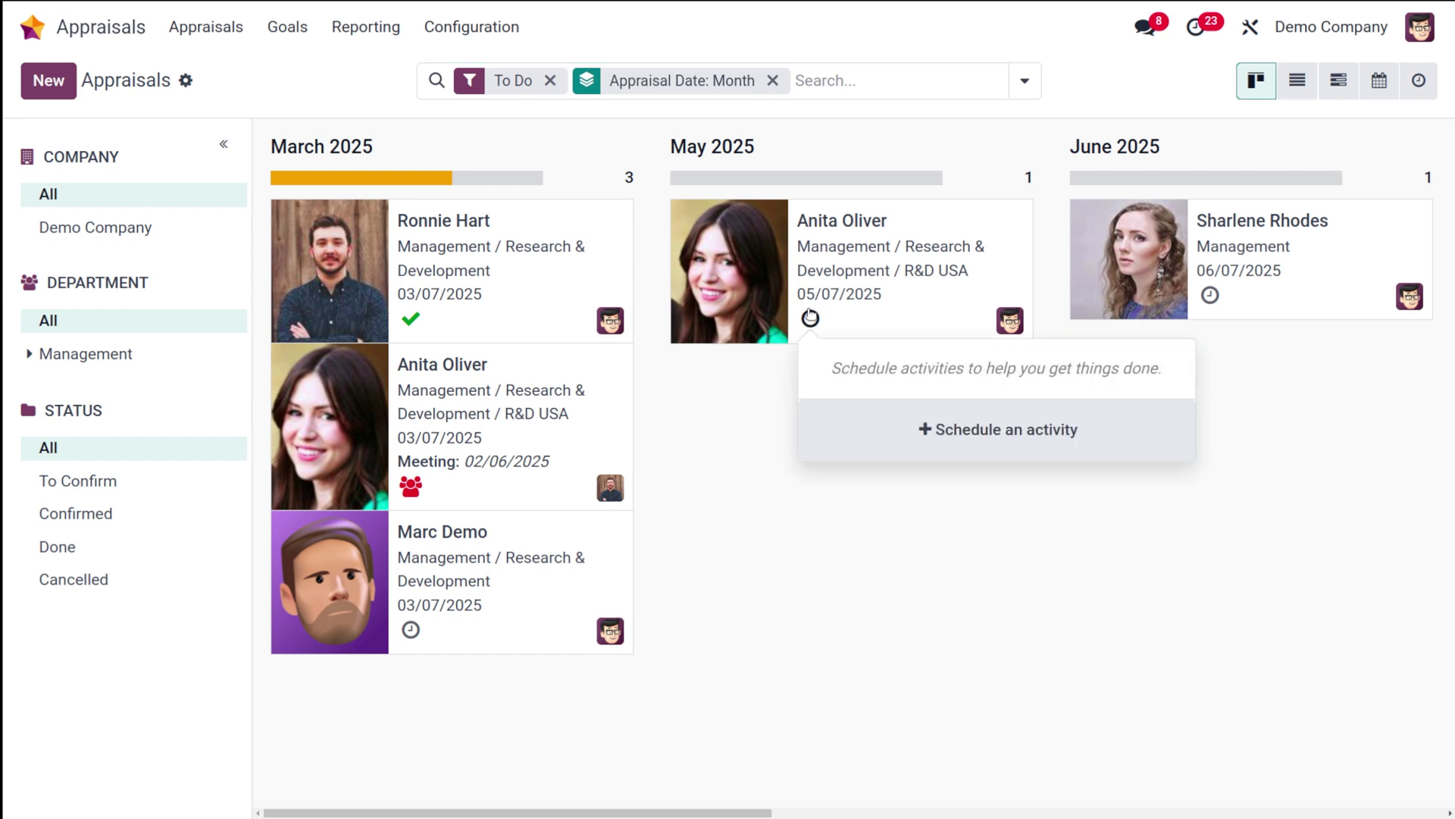
left_click(984, 430)
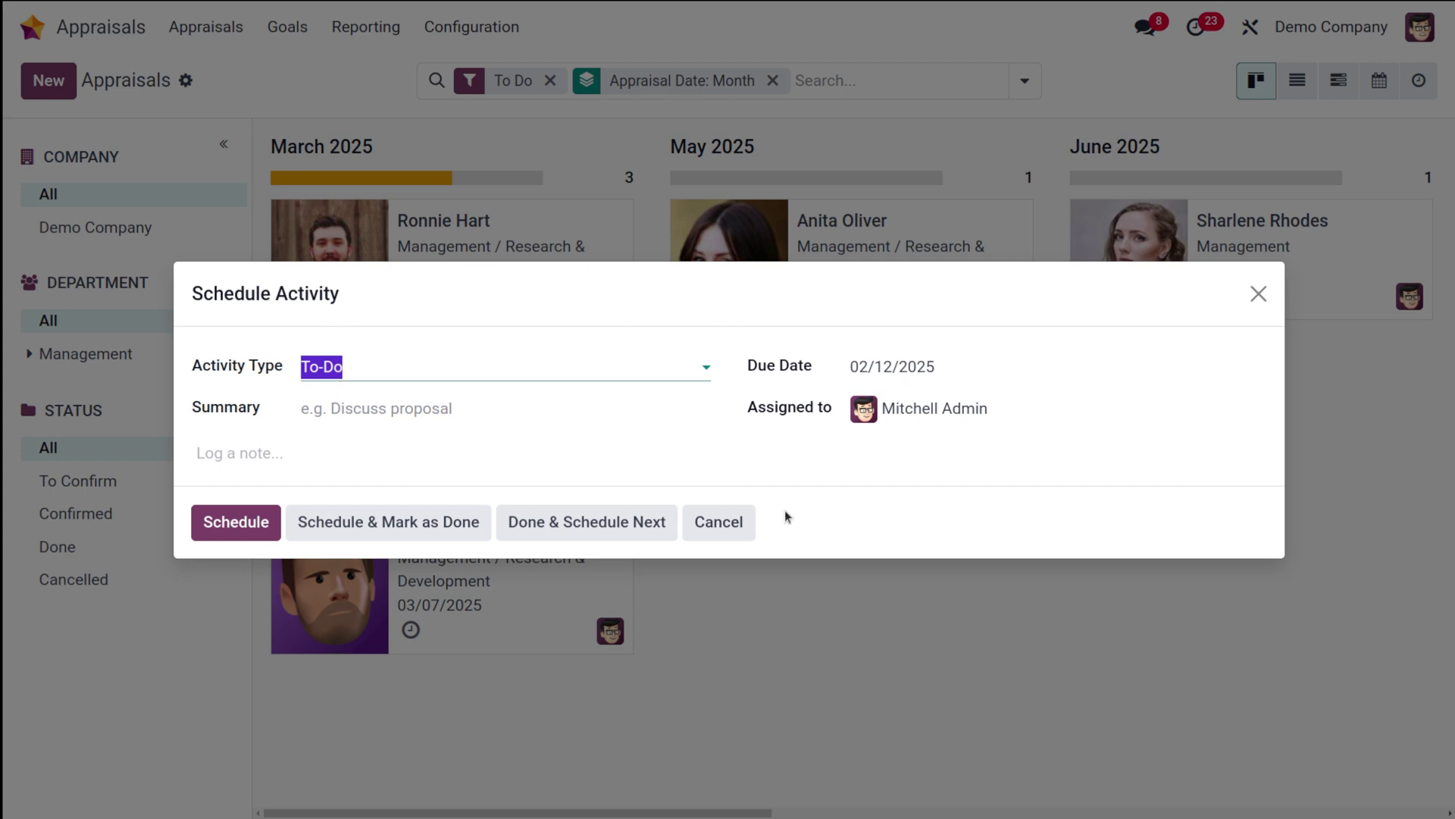
left_click(1258, 295)
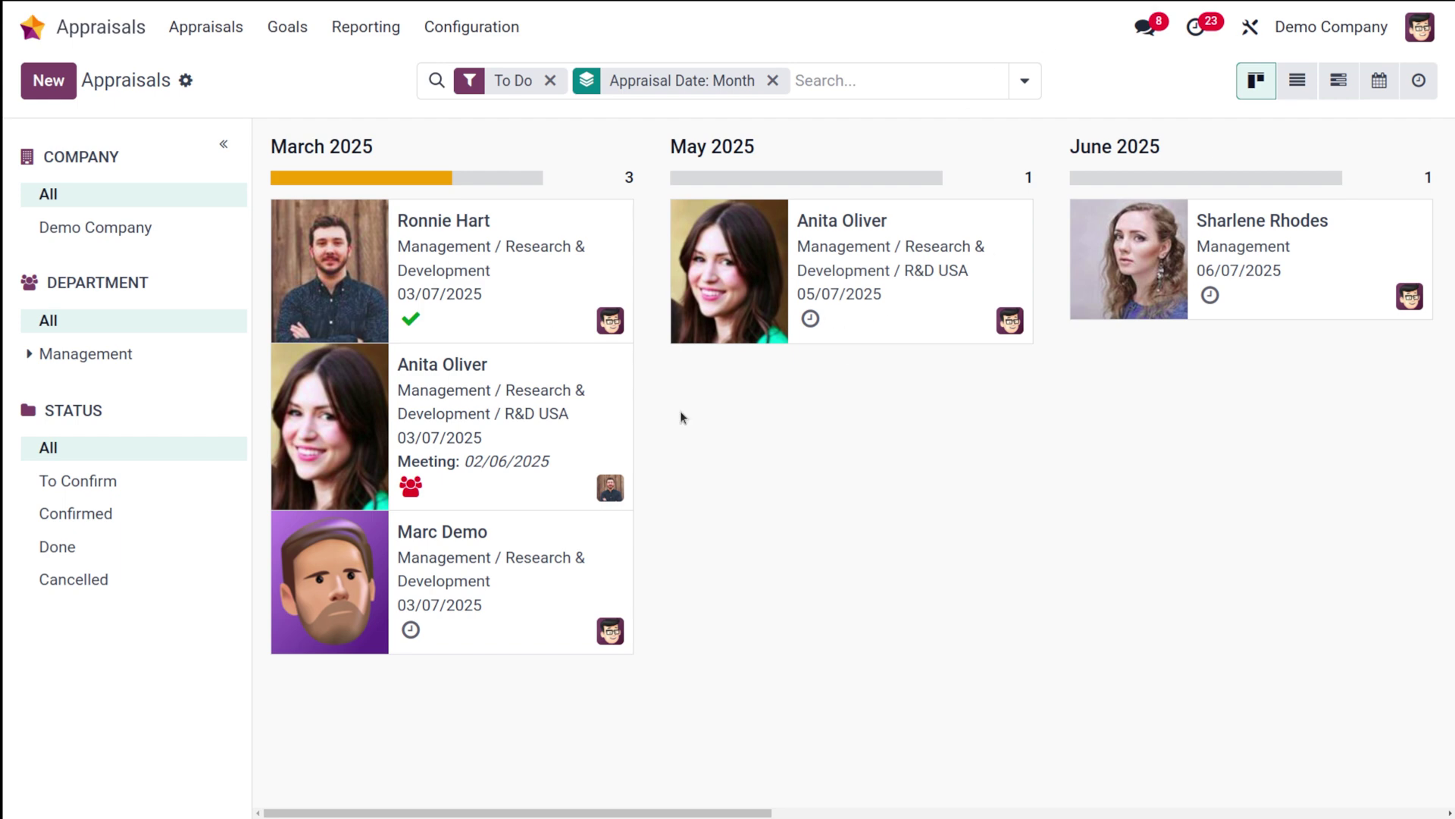
left_click(467, 466)
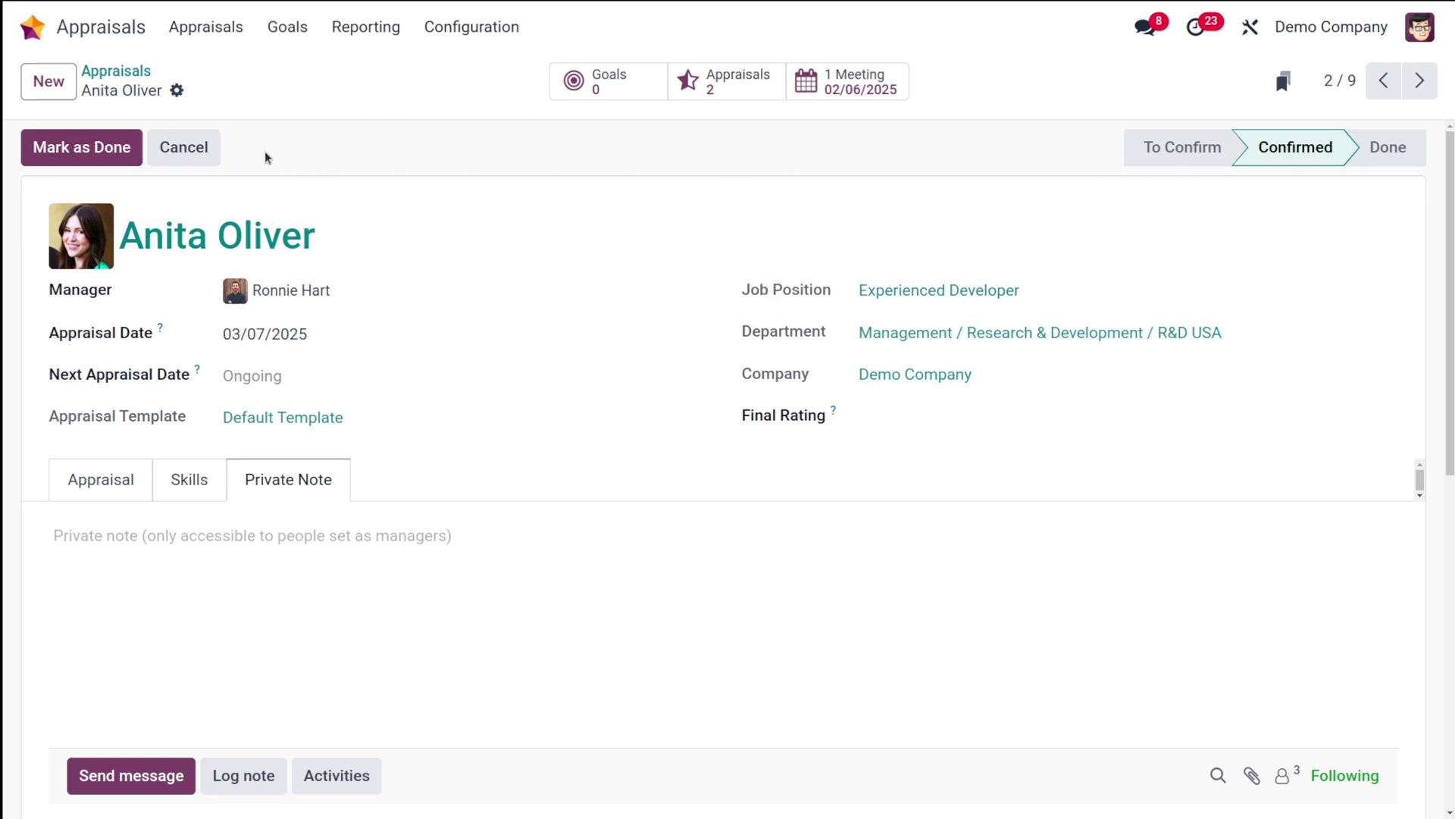
- Mark the employee's appraisal as Done, then reopen it so it returns to To Confirm
left_click(114, 147)
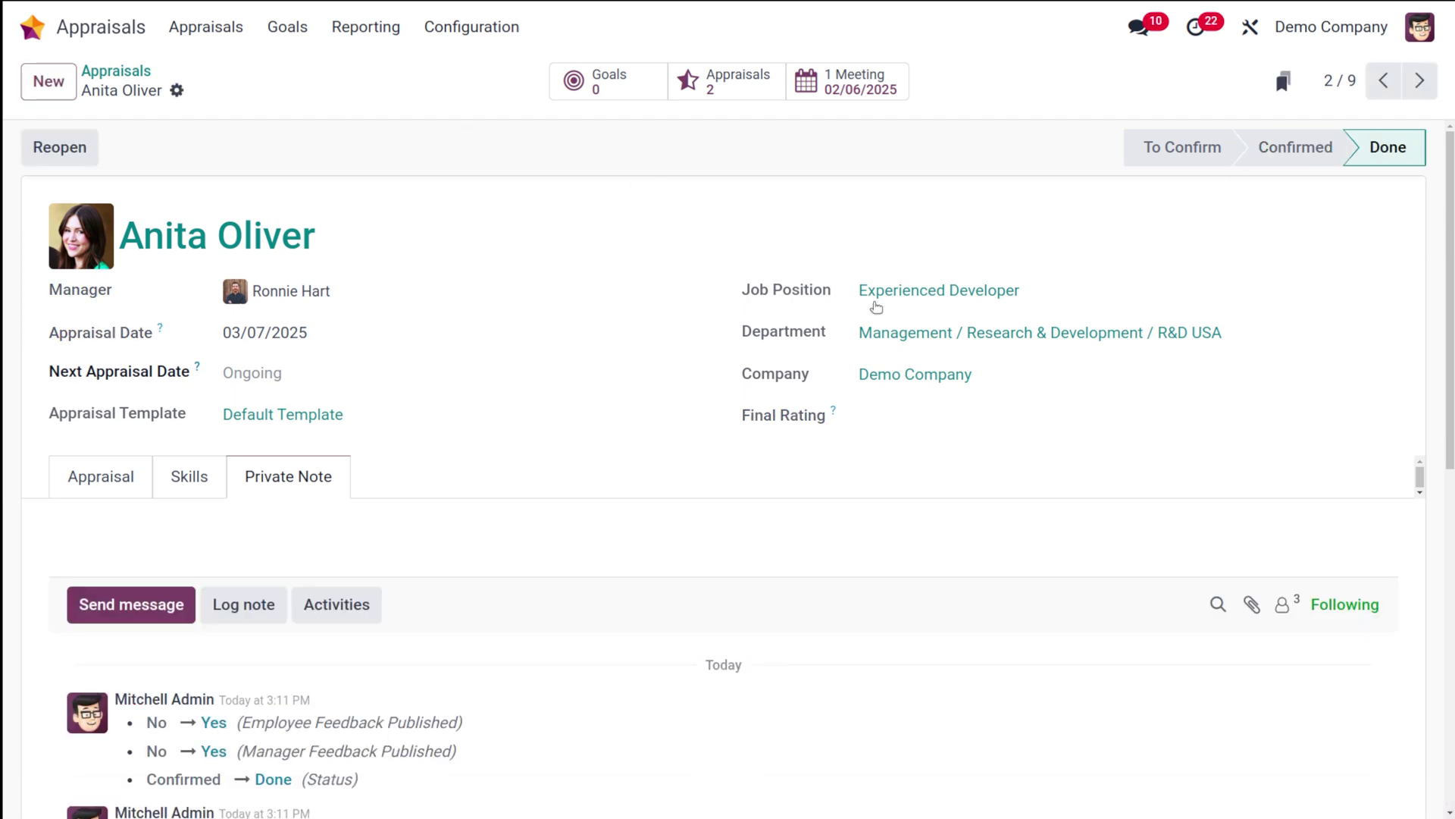
left_click(29, 152)
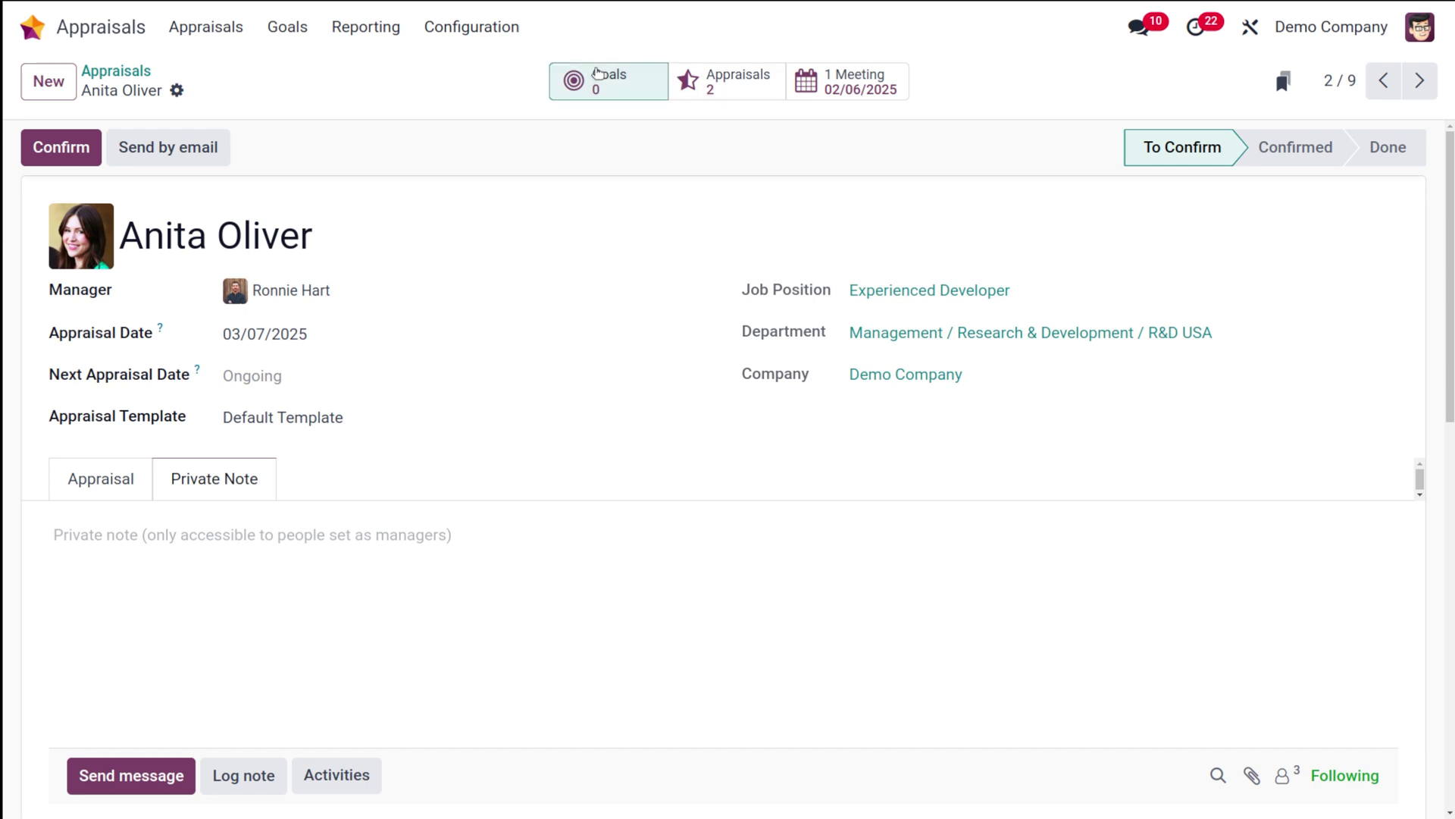
- Confirm the employee has no goals, list her past appraisals, and return to the To Do board
left_click(603, 82)
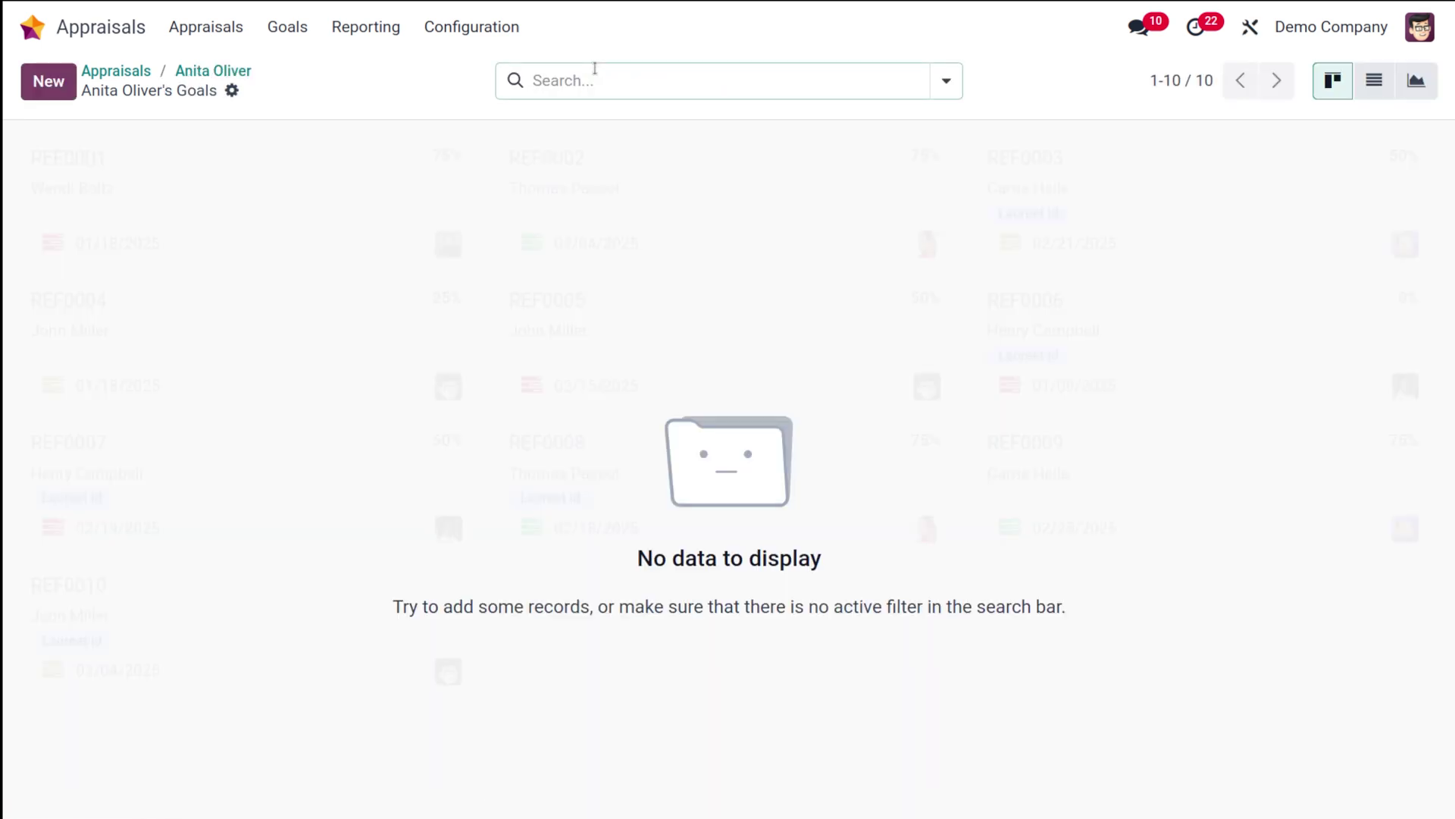
left_click(228, 76)
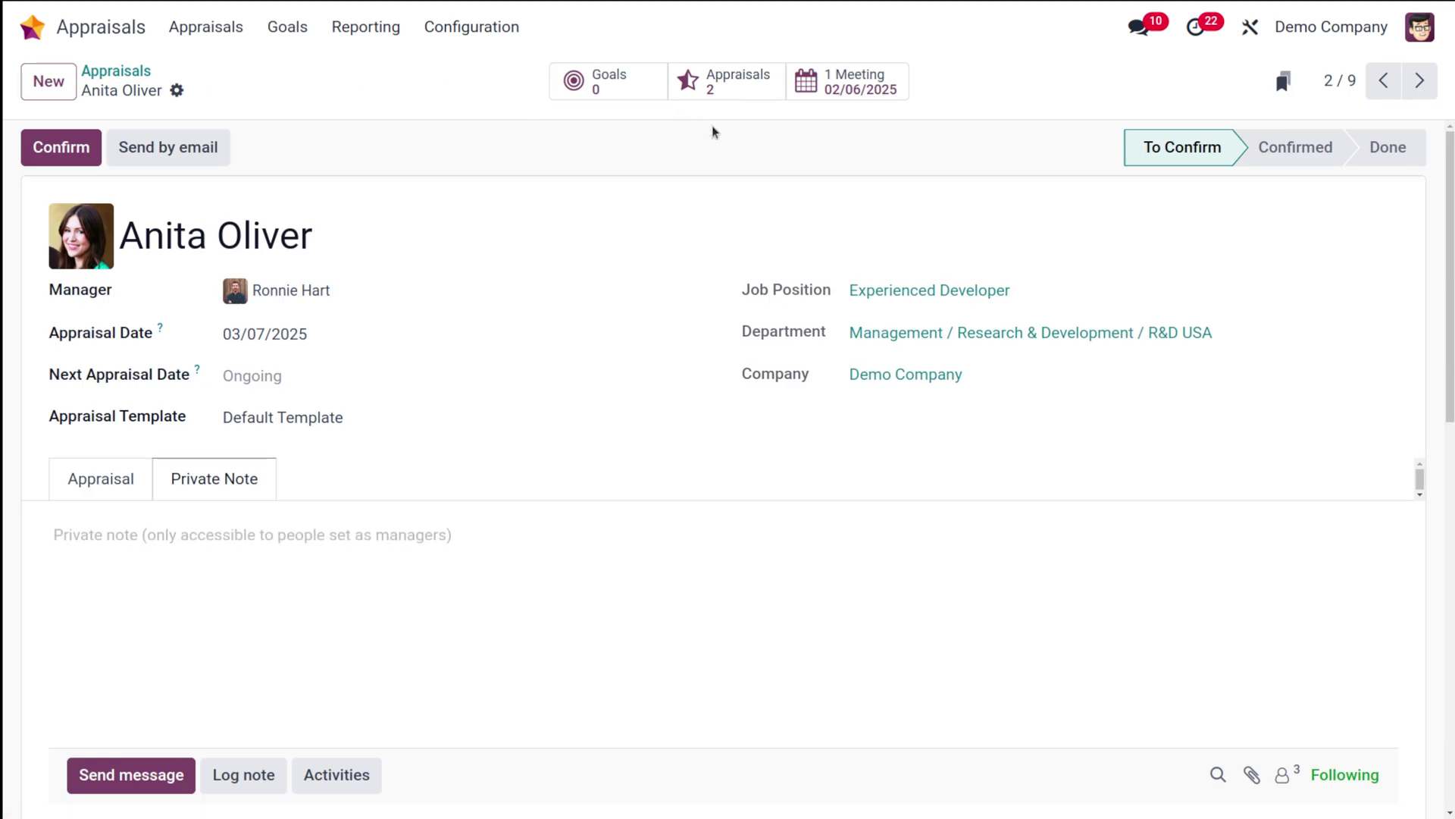
left_click(748, 89)
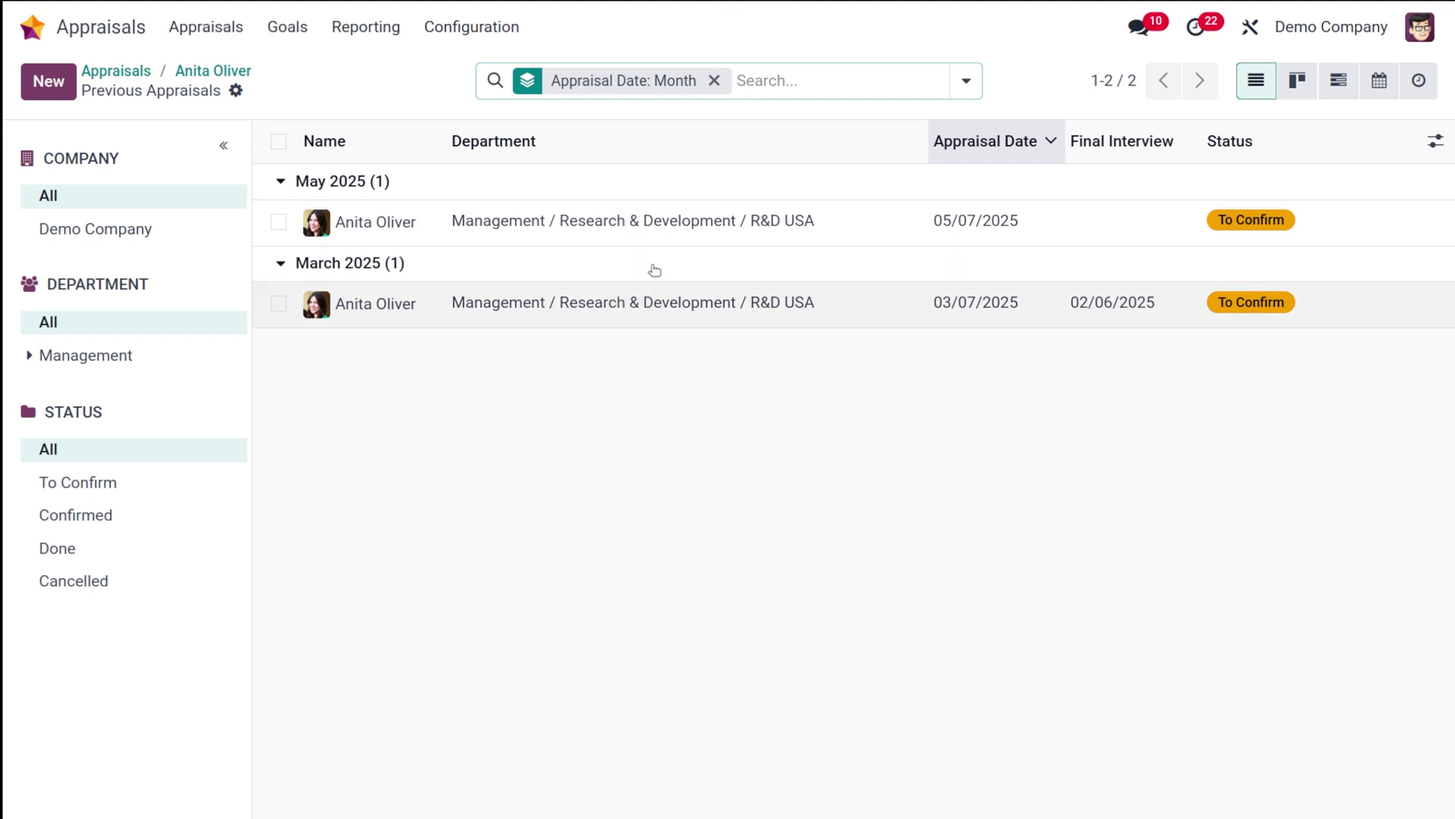
left_click(116, 70)
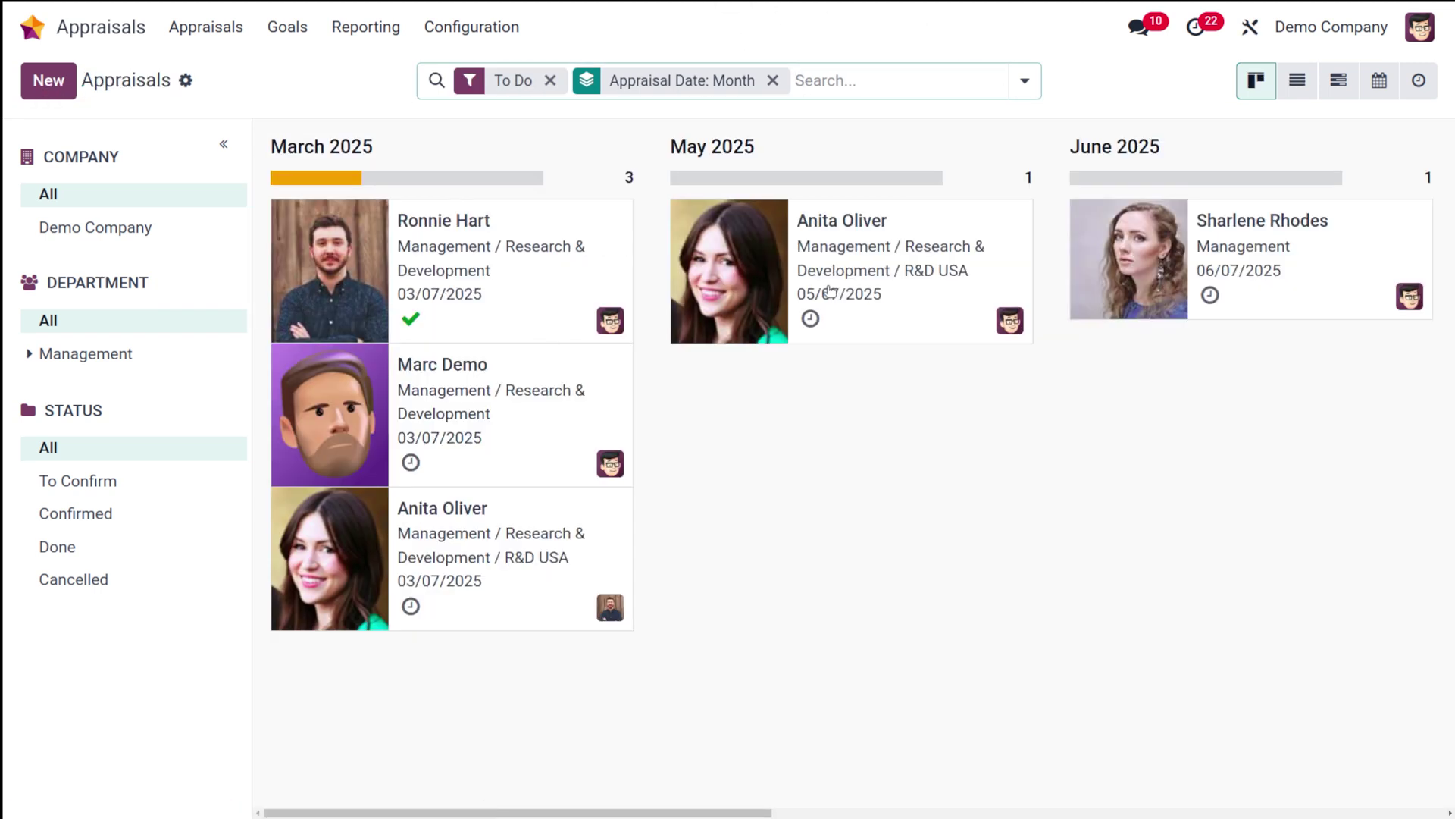